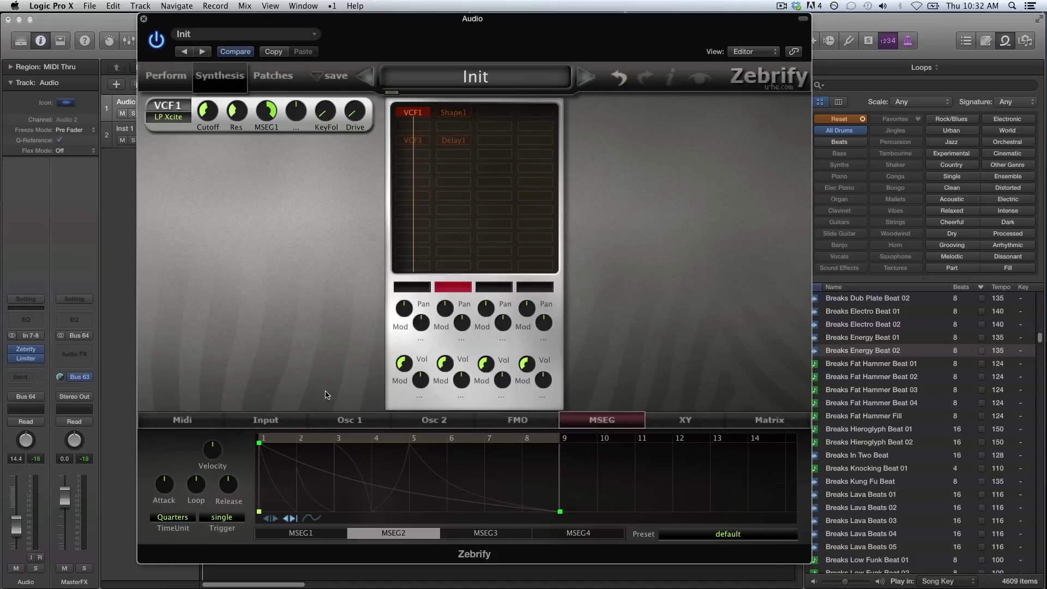
Step: Inspect the MSEG1 envelope and the list of modules that can be added to the second lane of the grid
click(343, 535)
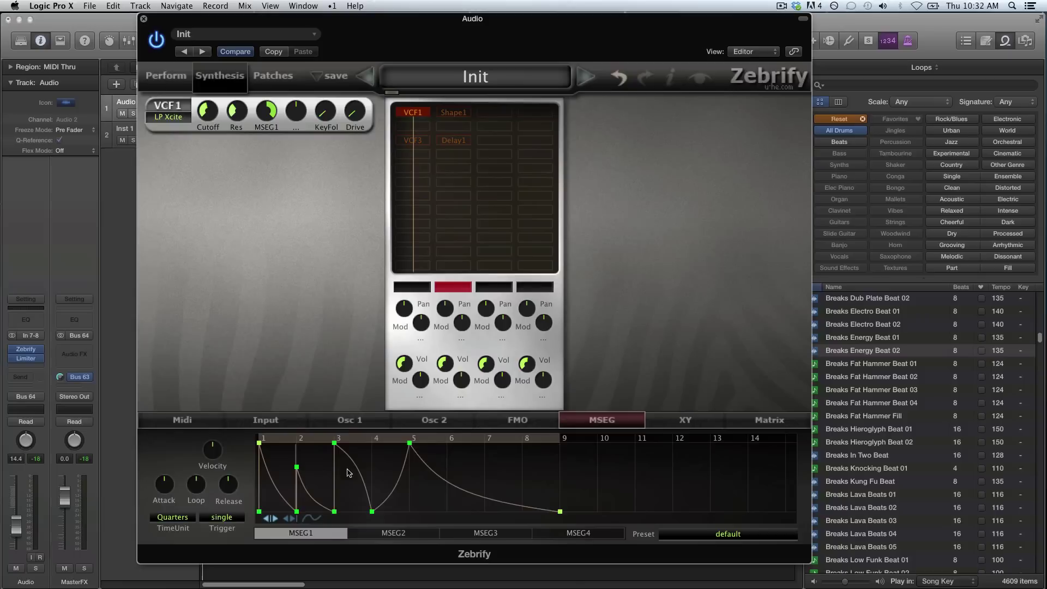
click(446, 179)
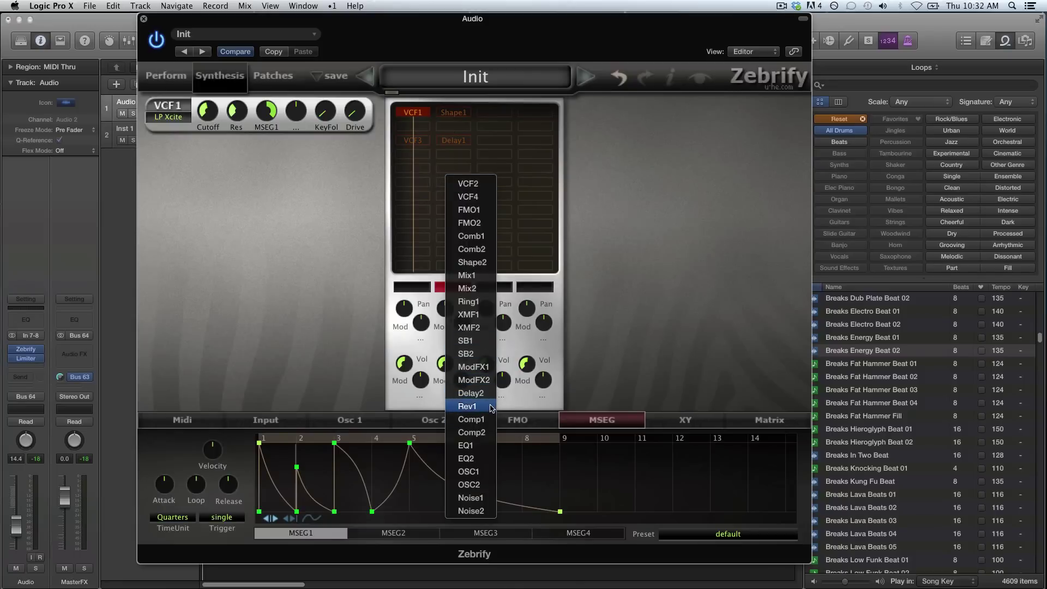
click(439, 241)
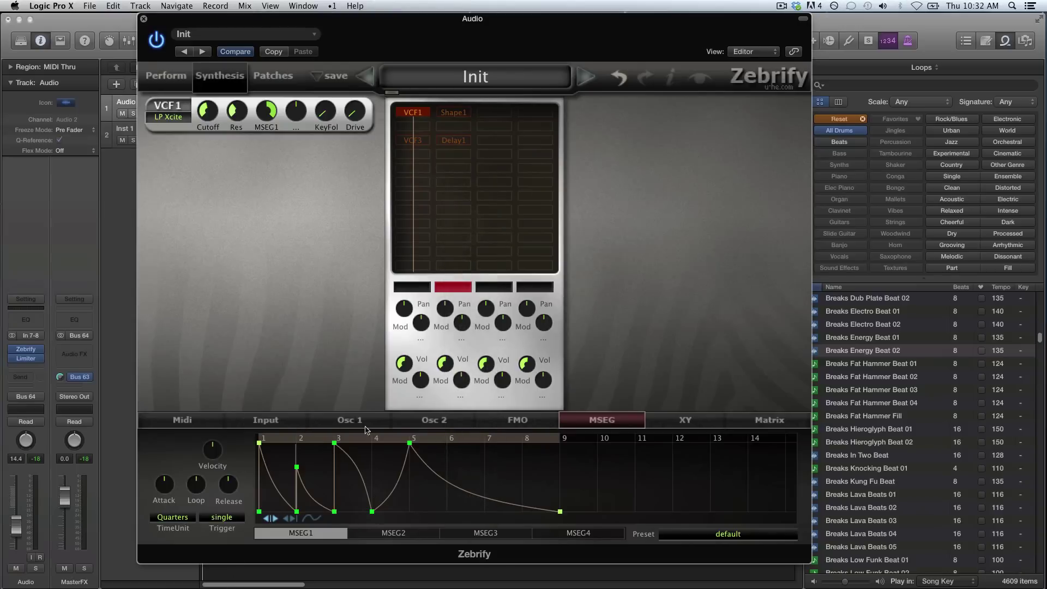
Step: Examine the envelope and pitch detector settings on the Input page, including the pitch detector's available modes
click(302, 423)
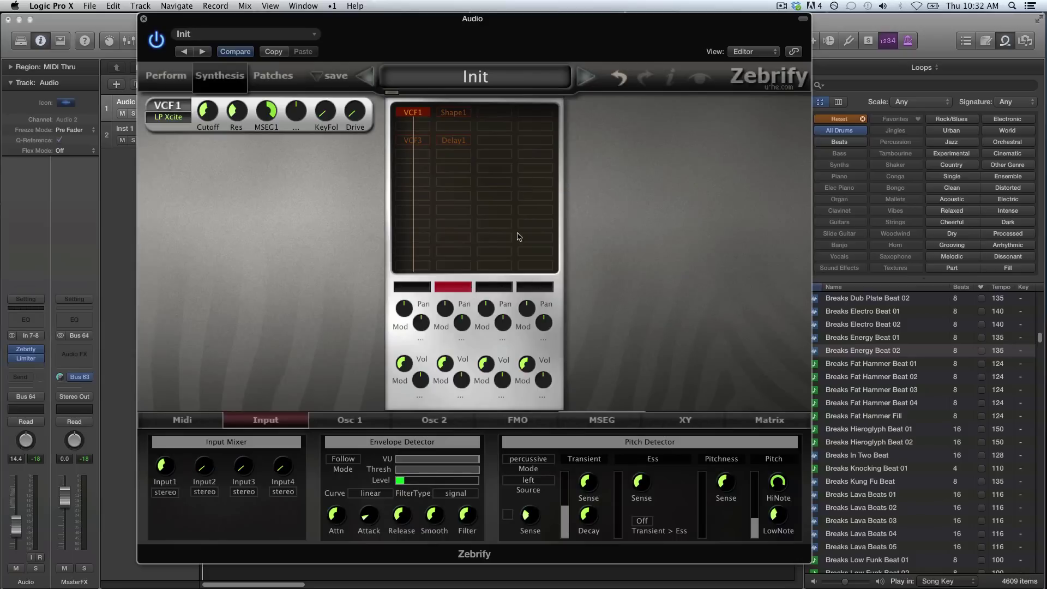
drag(412, 24, 446, 6)
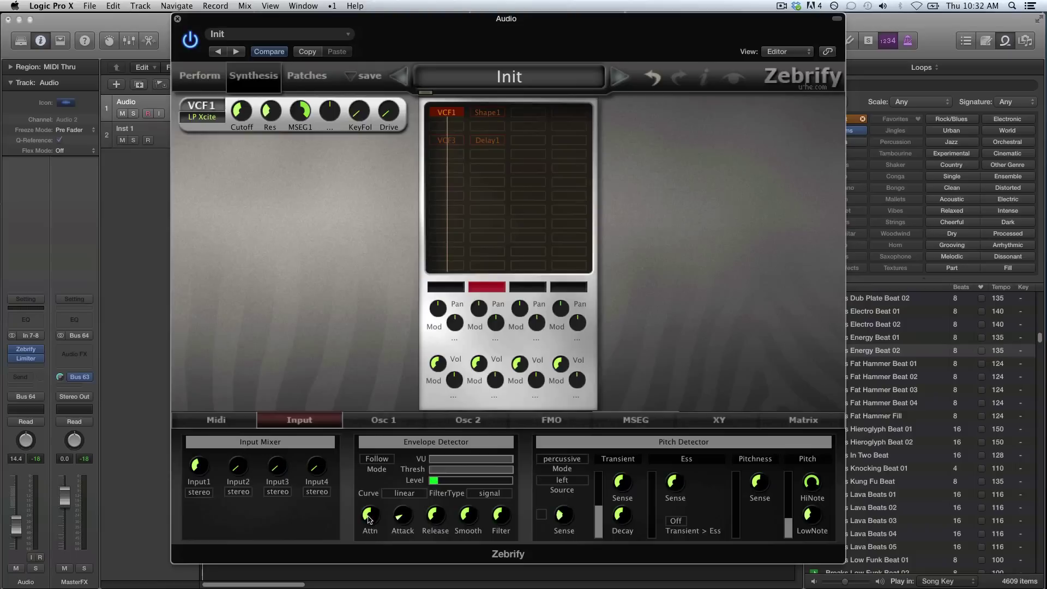
click(563, 461)
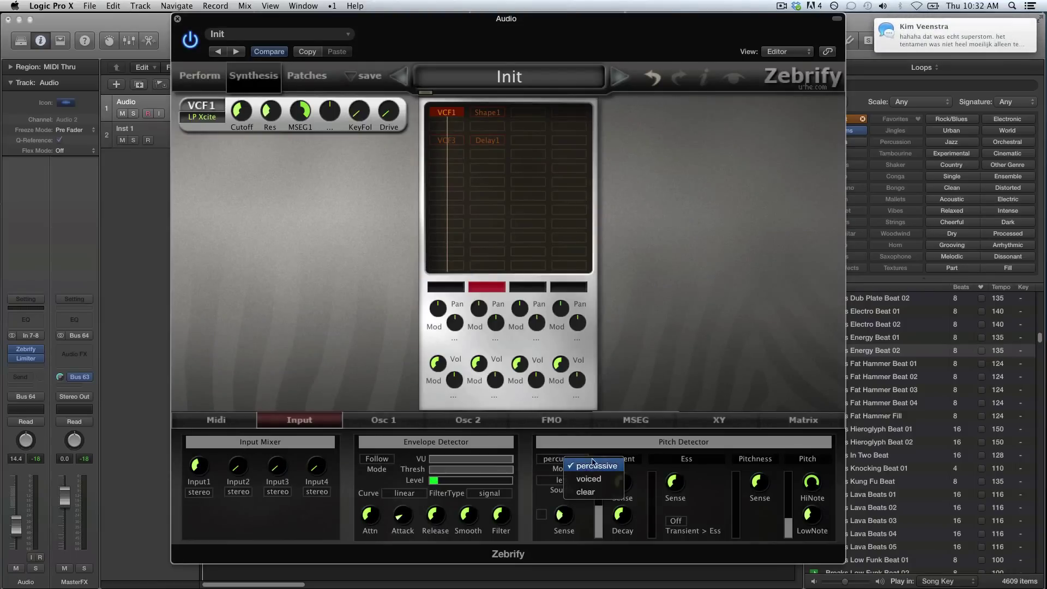
click(592, 465)
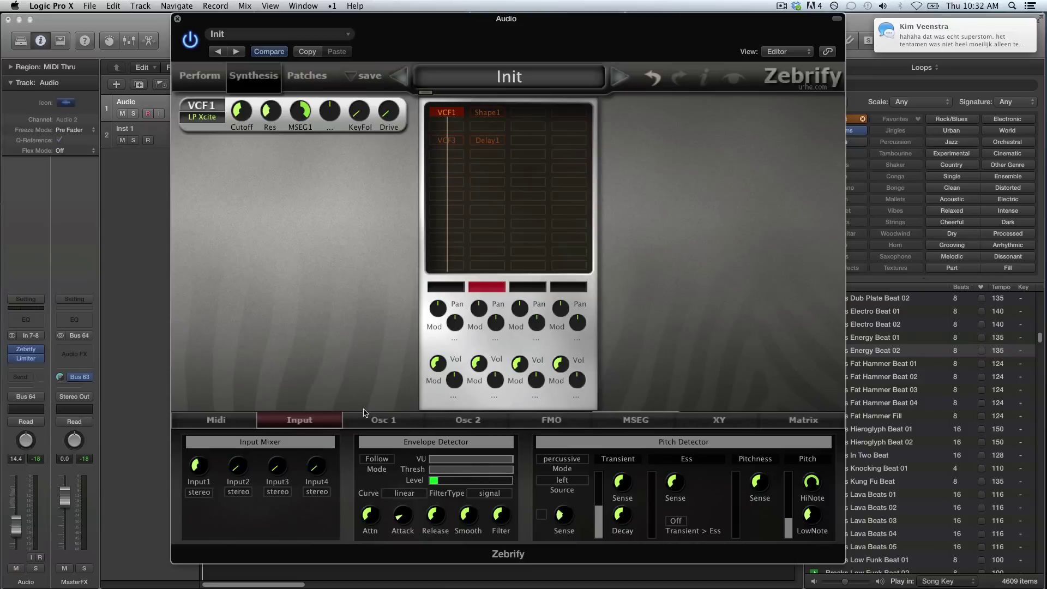
Step: Compare the MSEG1 envelope with the input detectors and check which trigger modes the MSEG offers
click(618, 419)
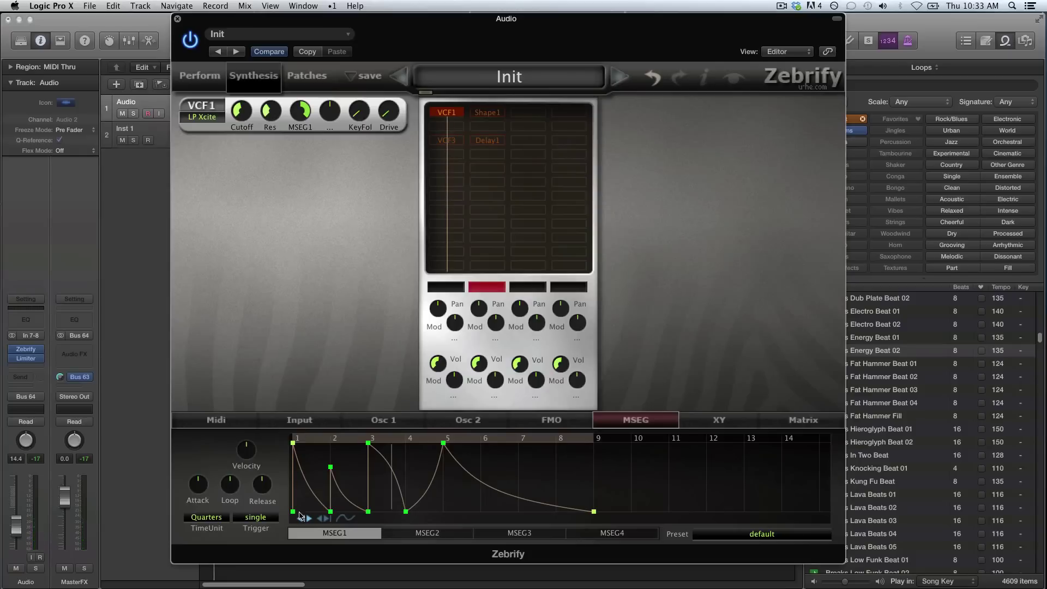
click(299, 421)
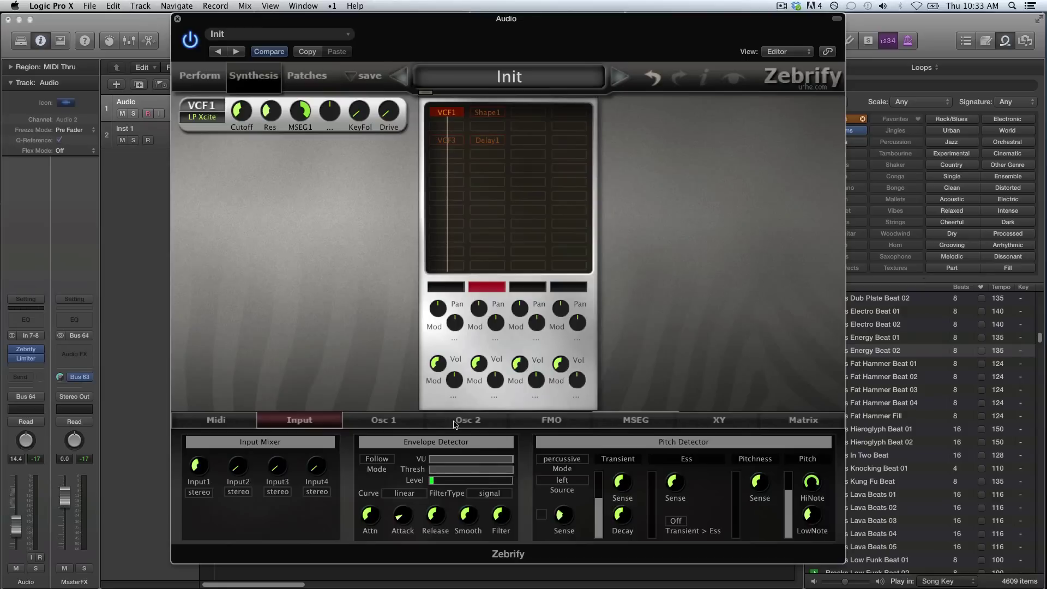
click(657, 424)
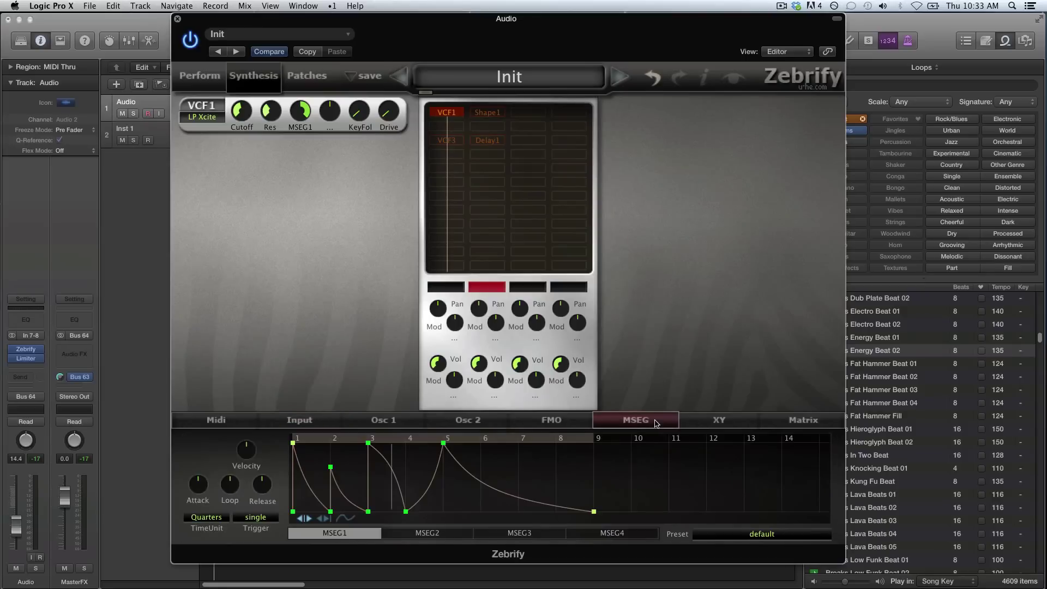
click(268, 522)
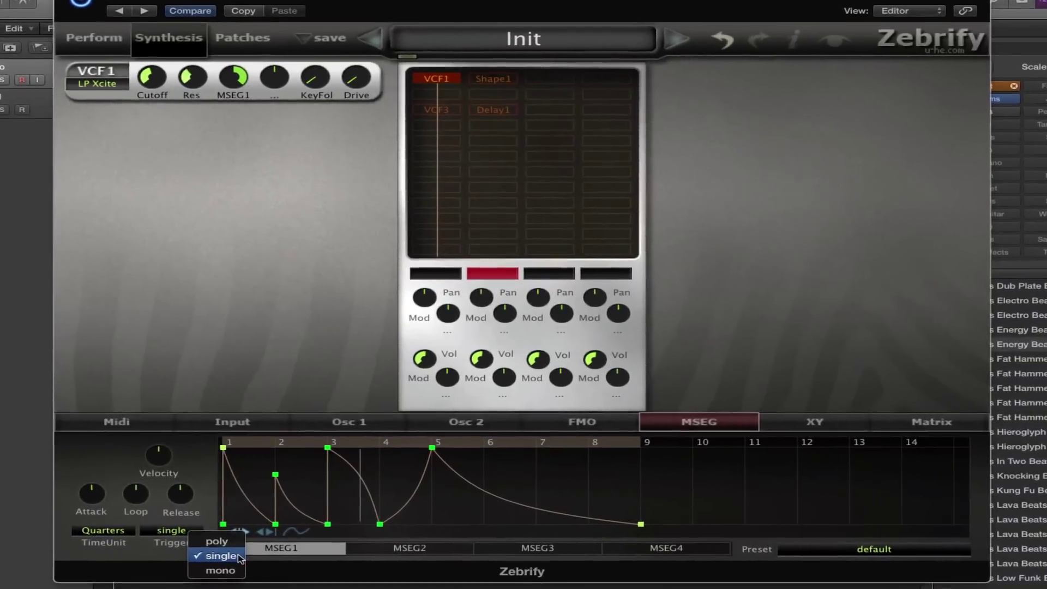
click(304, 541)
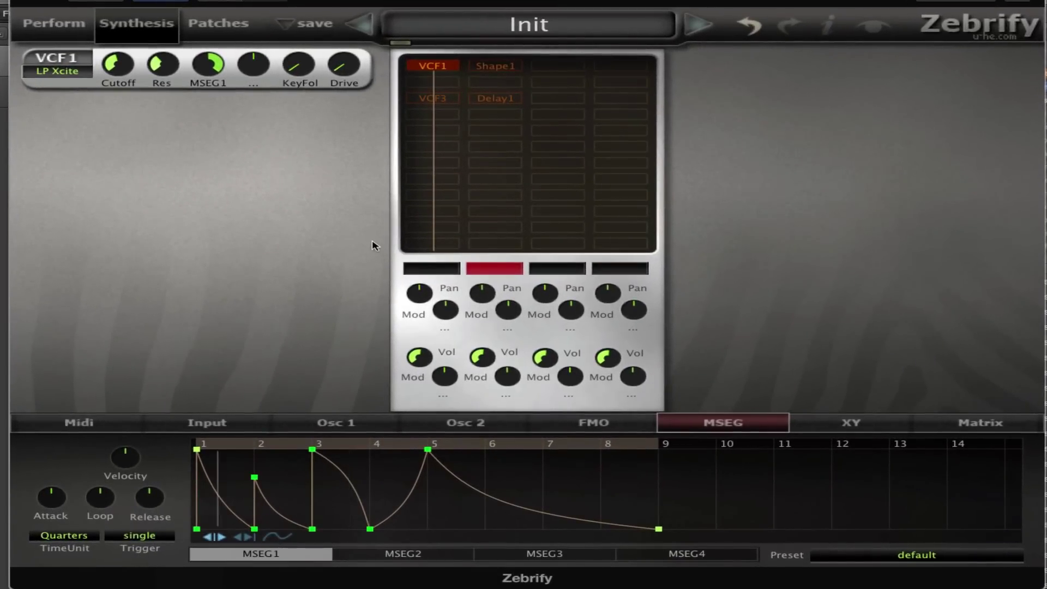
Step: Adjust the VCF1 filter: cutoff 95, key follow 0, and a higher drive
drag(117, 69, 118, 89)
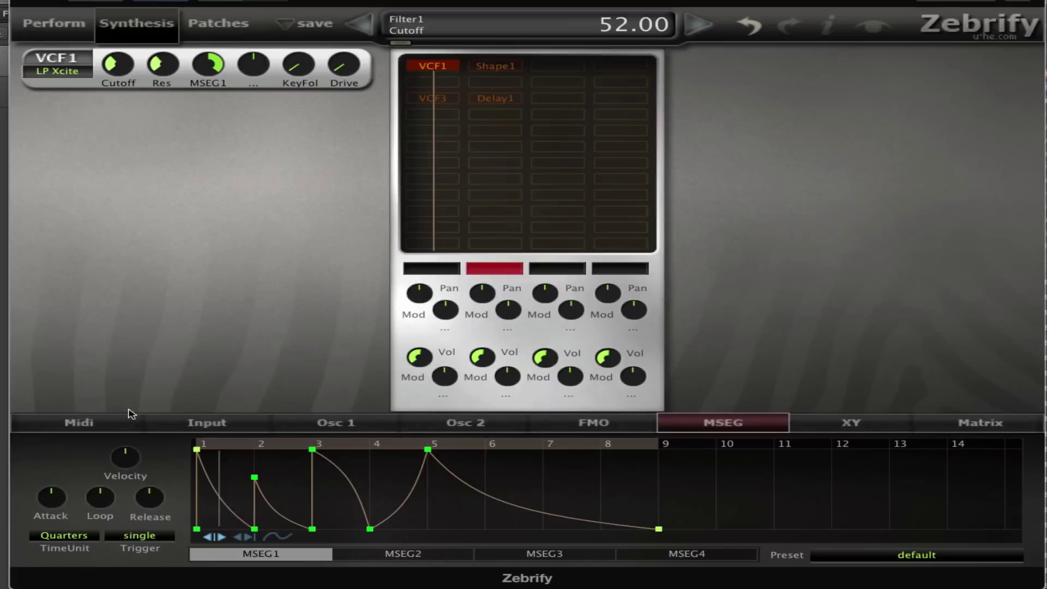
drag(299, 65, 312, 26)
drag(344, 64, 346, 32)
drag(299, 64, 264, 164)
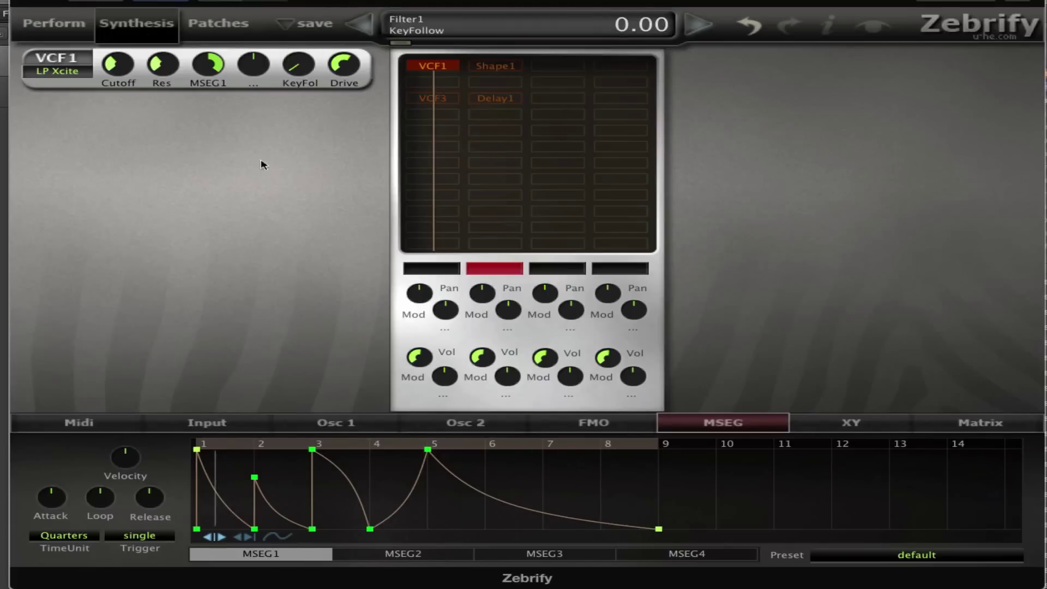
drag(111, 63, 158, 67)
Step: Unmute the second lane and raise the Input2 level in the input mixer to 51
click(118, 425)
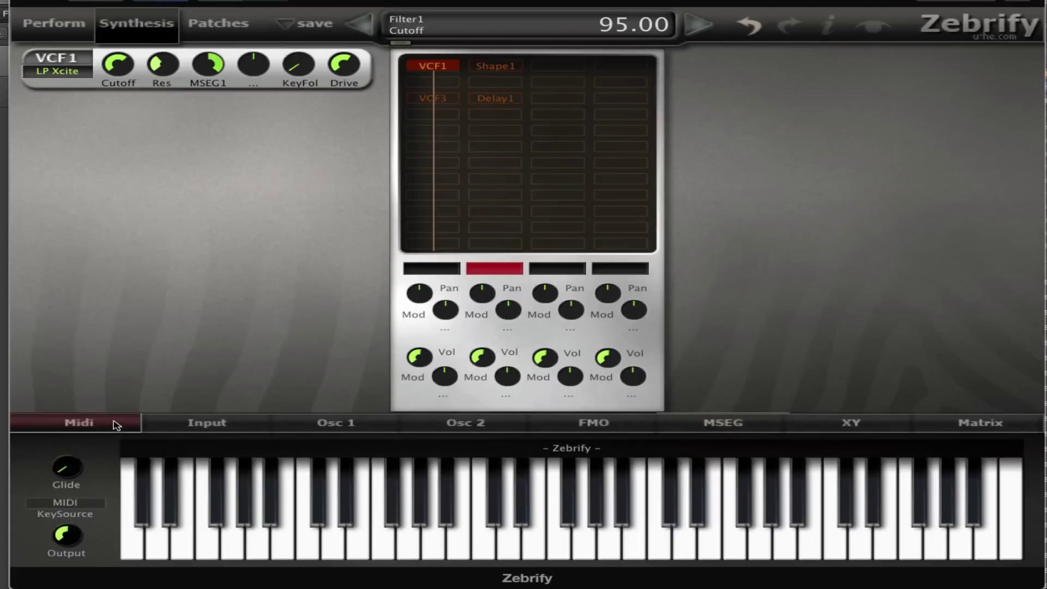
click(159, 426)
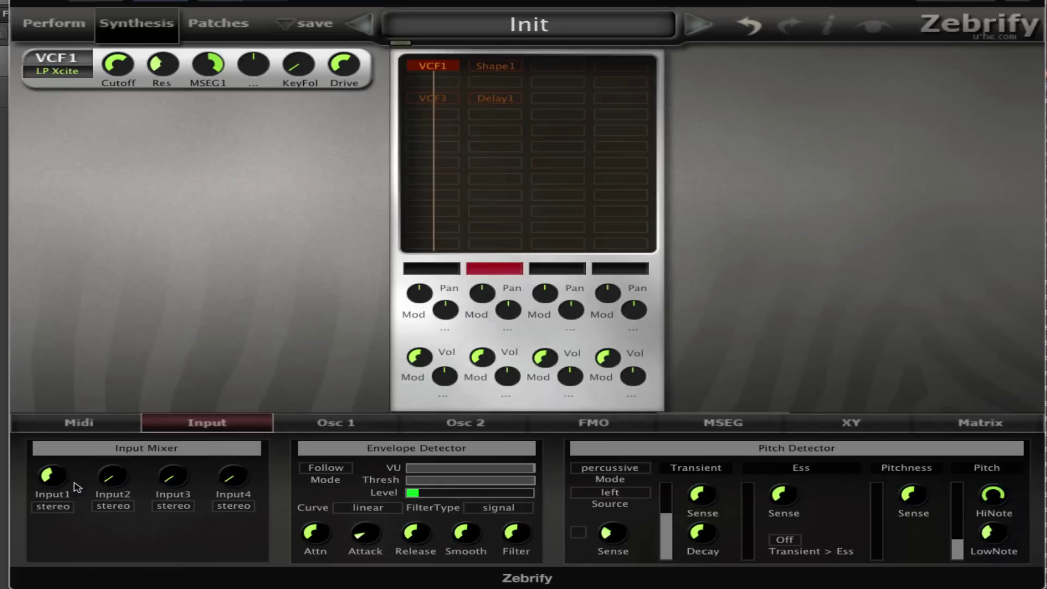
click(498, 268)
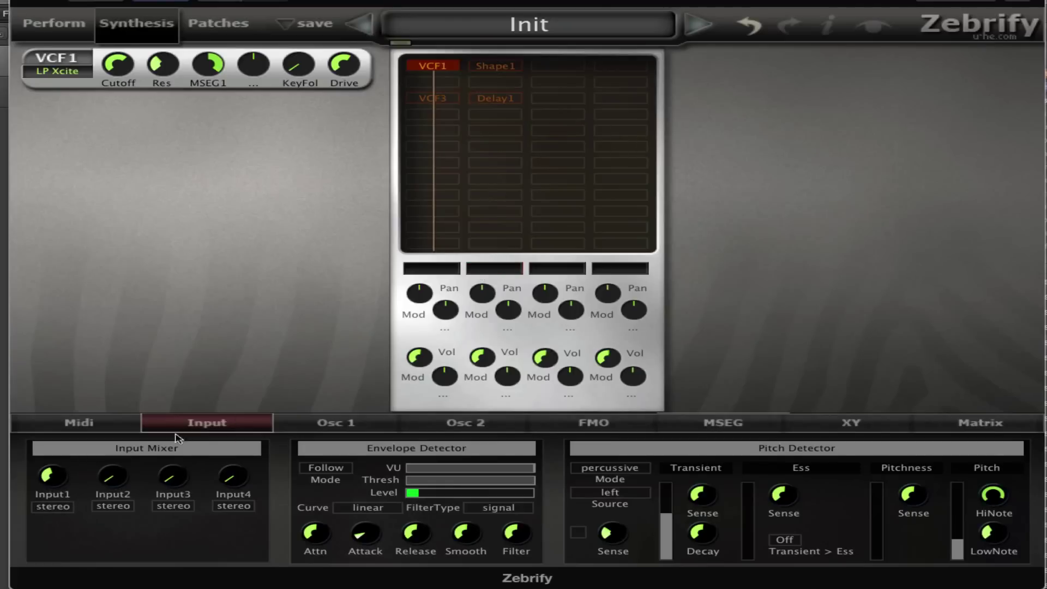
drag(113, 482, 162, 380)
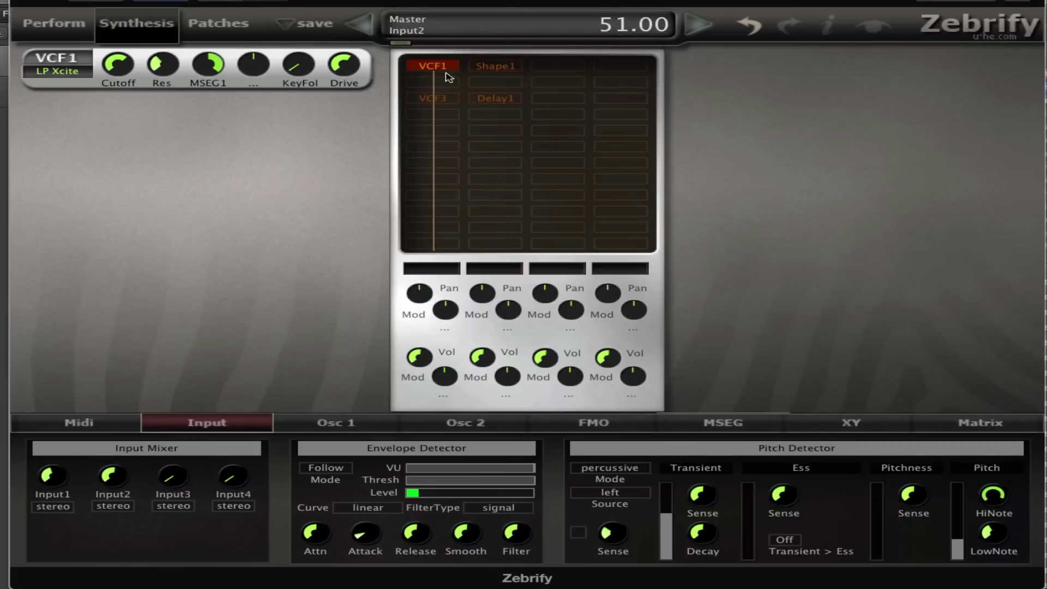
Step: Mute the first lane, and enable Delay1 in the second lane with the lane volume at 84
click(432, 271)
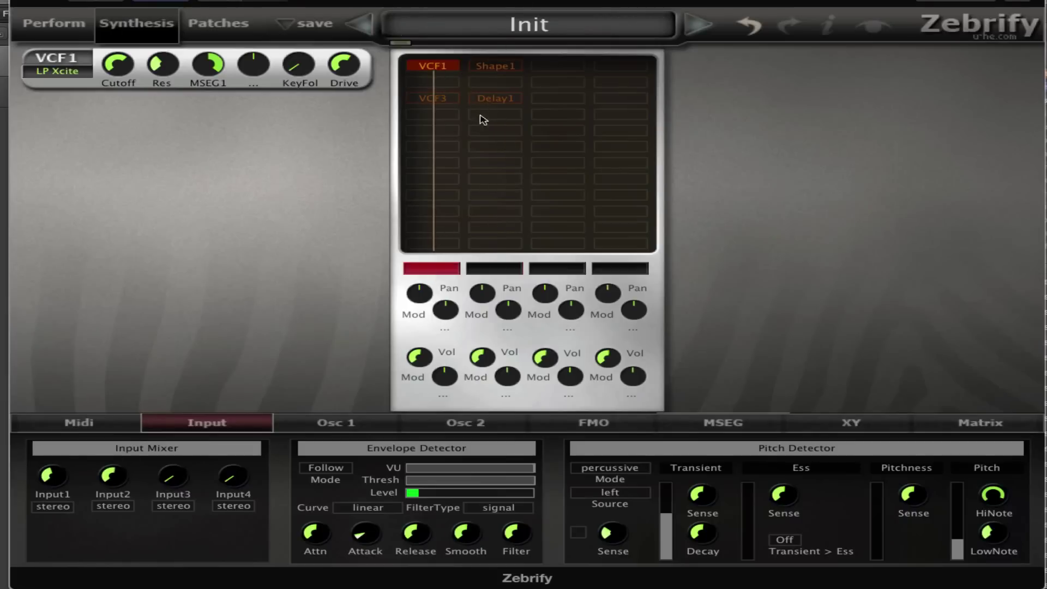
click(508, 98)
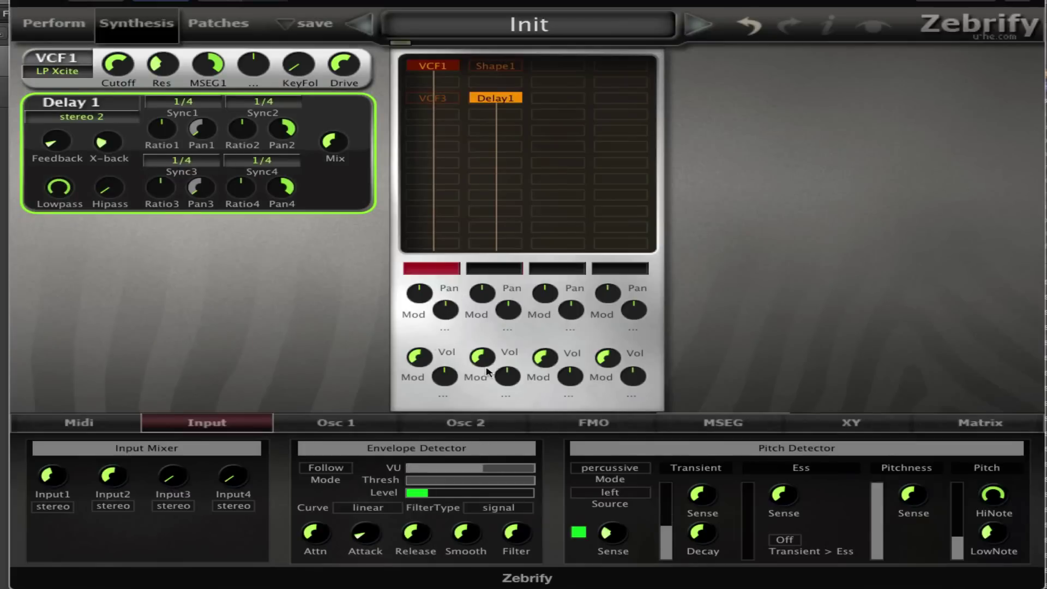
drag(482, 358, 502, 319)
Step: Add VCF2 below Delay1 in the second lane as an HP 12dB filter with its cutoff at 75
click(499, 137)
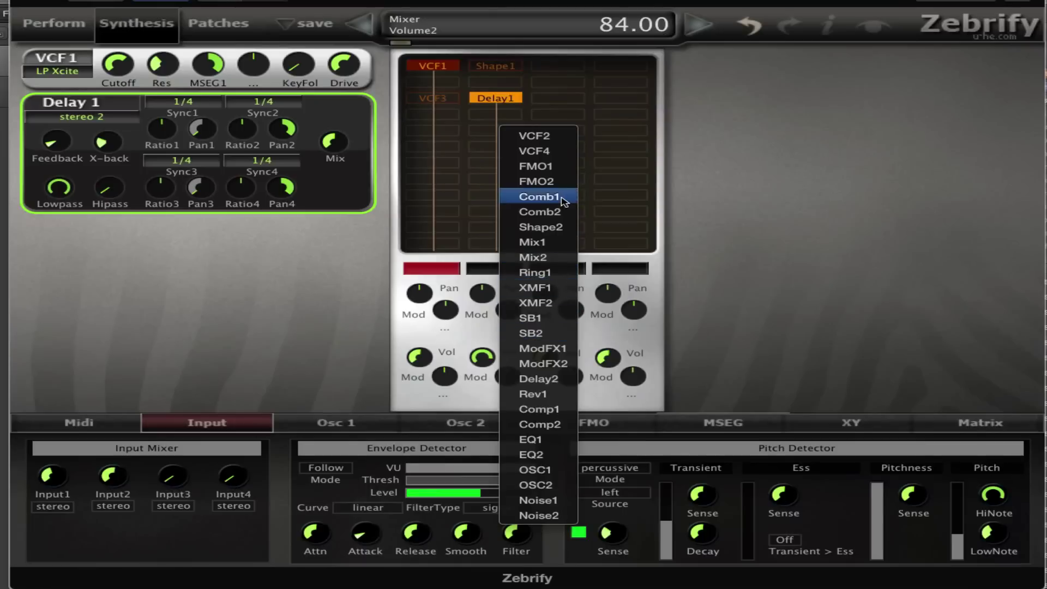
click(569, 136)
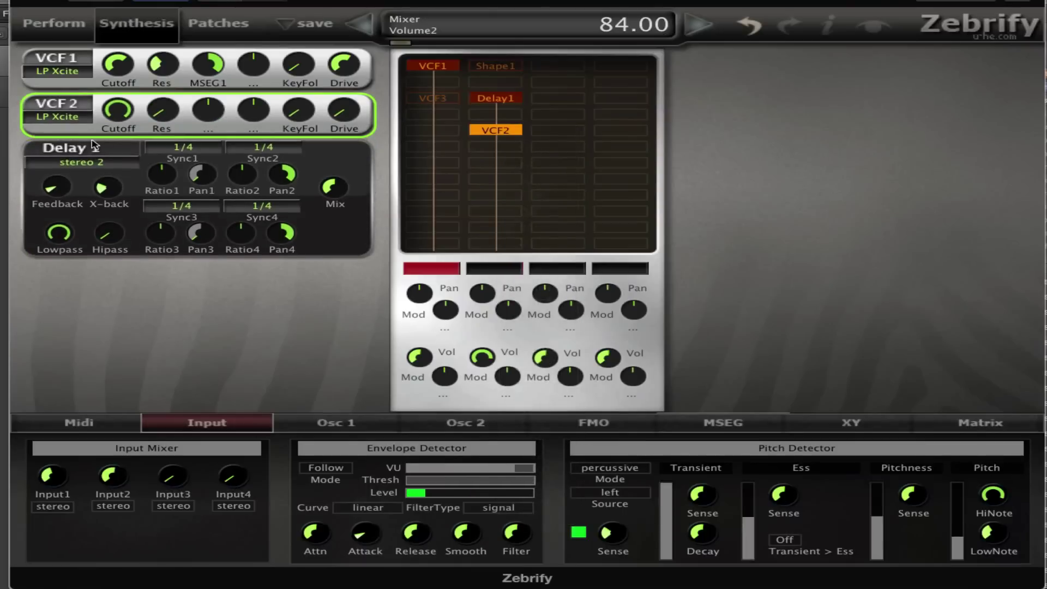
click(82, 117)
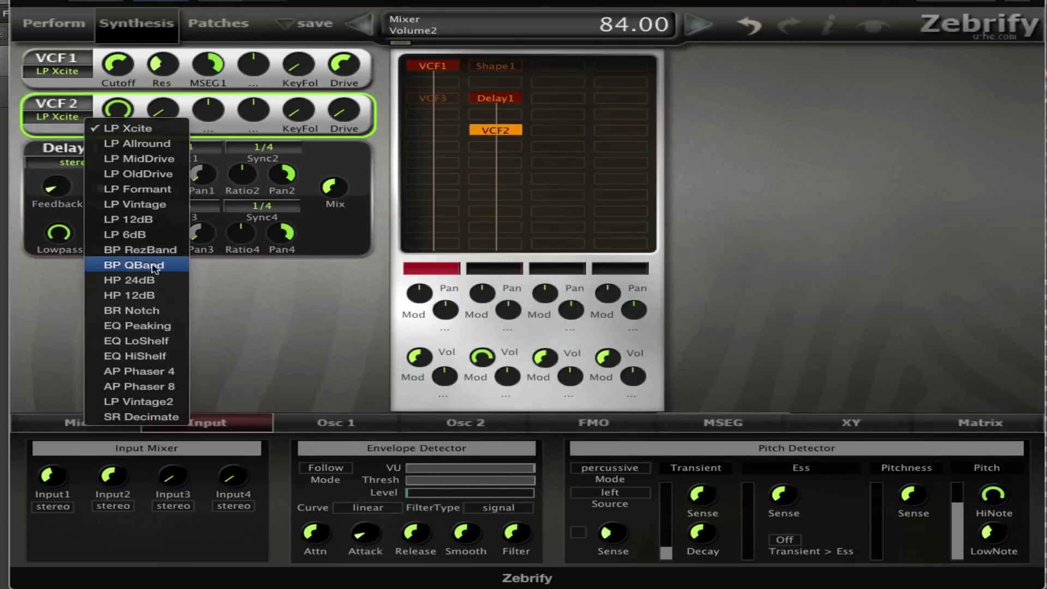
click(143, 295)
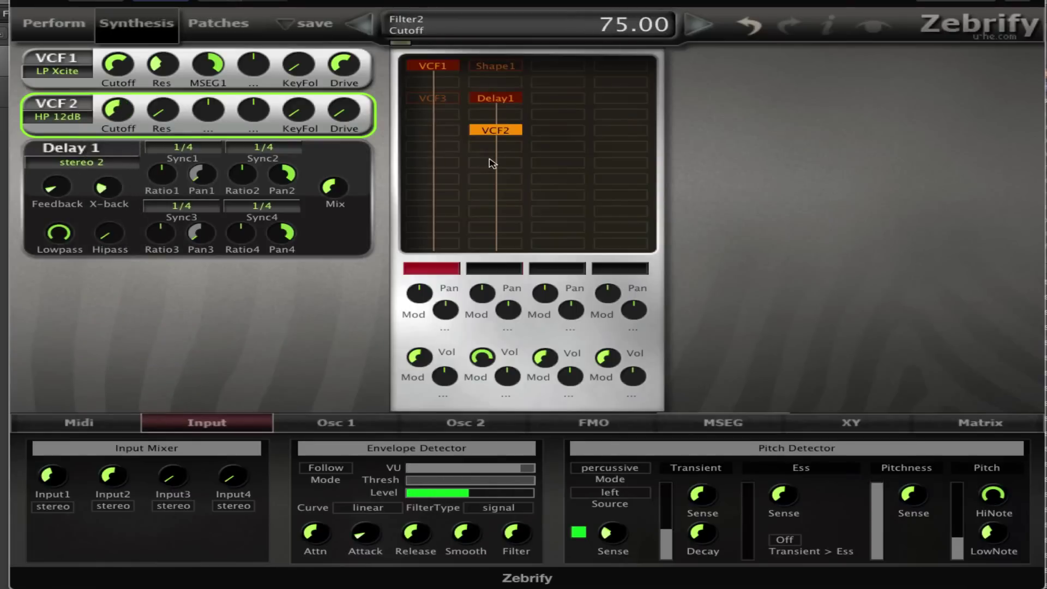
Step: Modulate the second lane's pan with Lfo2 at a depth of 100, with the LFO synced to 1/1
click(517, 311)
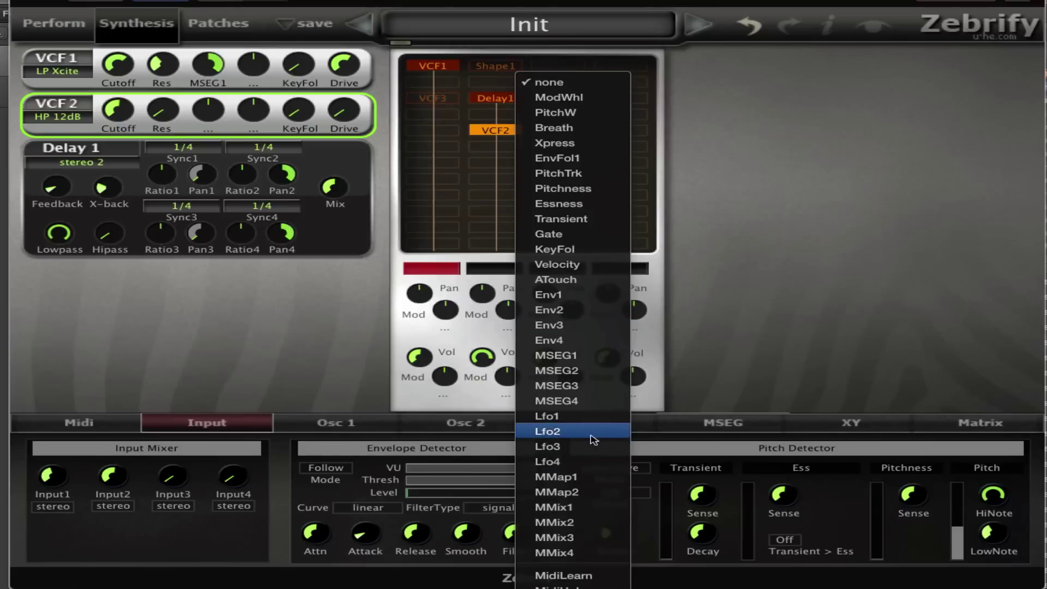
click(591, 432)
drag(509, 308, 527, 284)
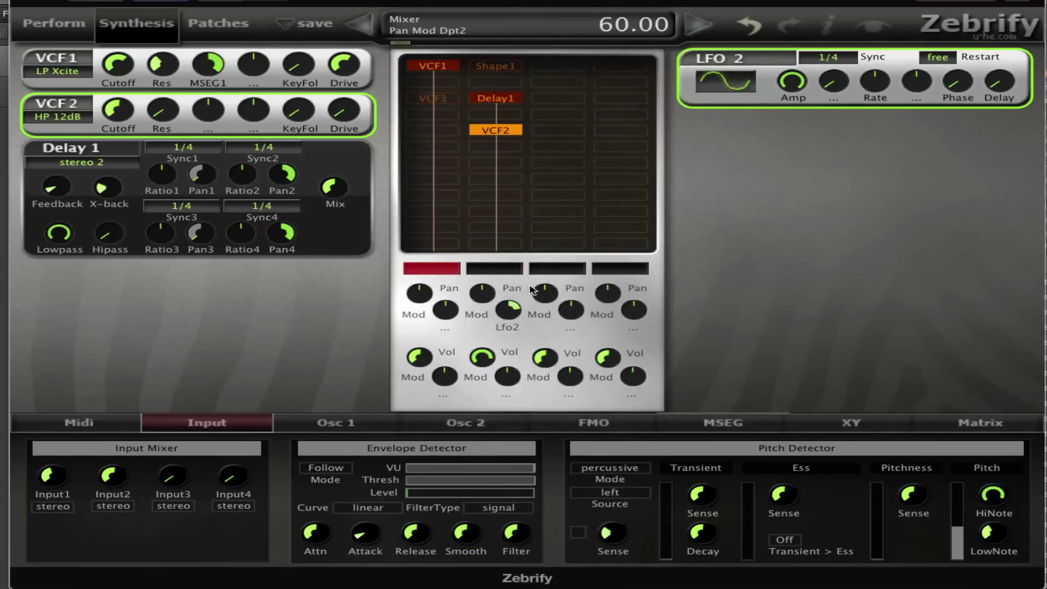
click(856, 57)
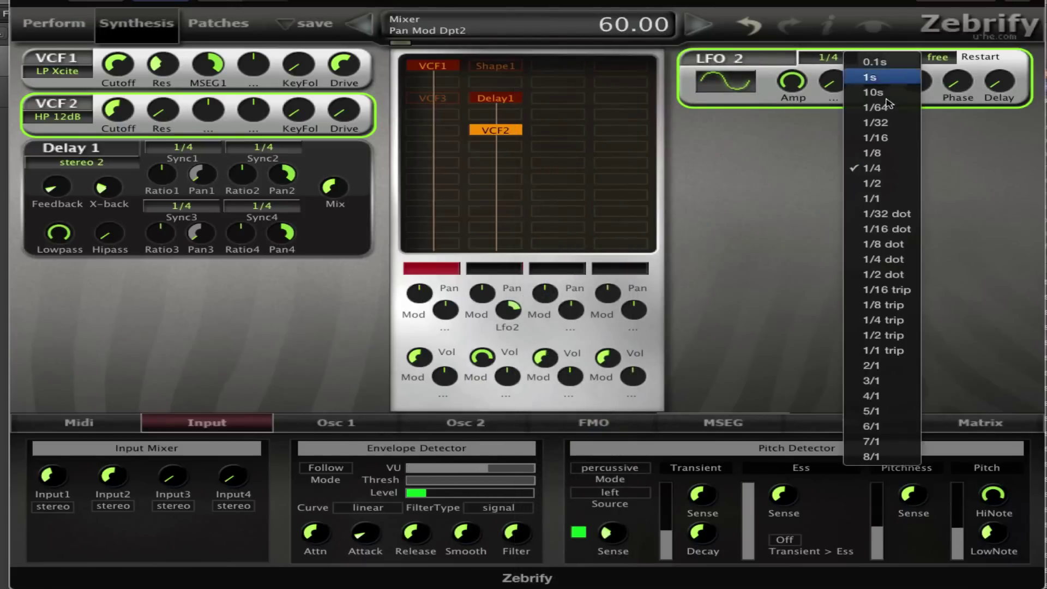
click(898, 198)
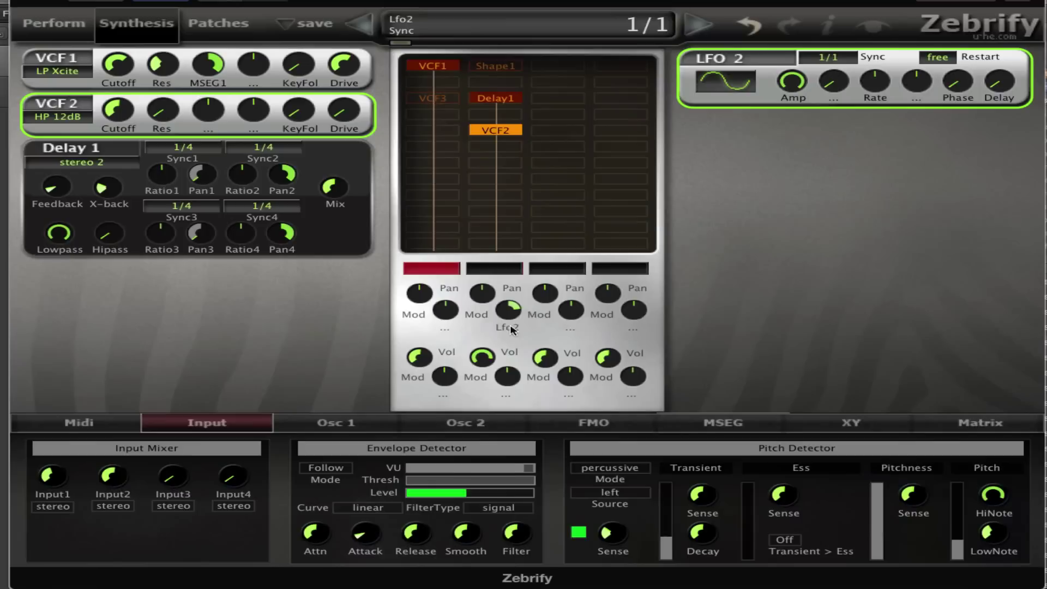
drag(513, 316, 513, 294)
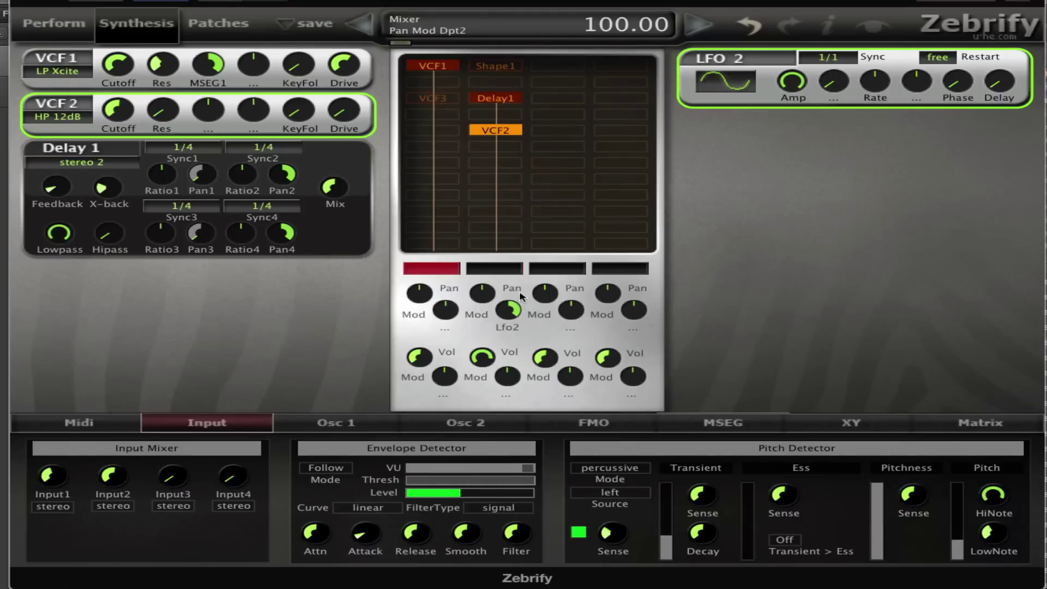
Step: Set LFO 2 to restart on gate and reduce its amplitude to 44.50
click(938, 56)
click(965, 80)
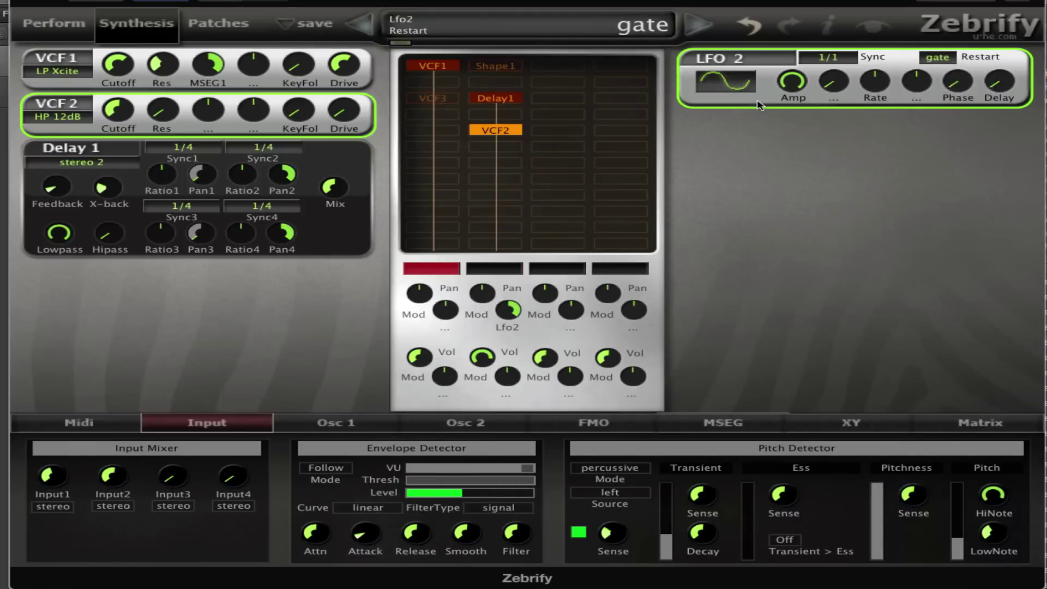
drag(792, 82, 795, 191)
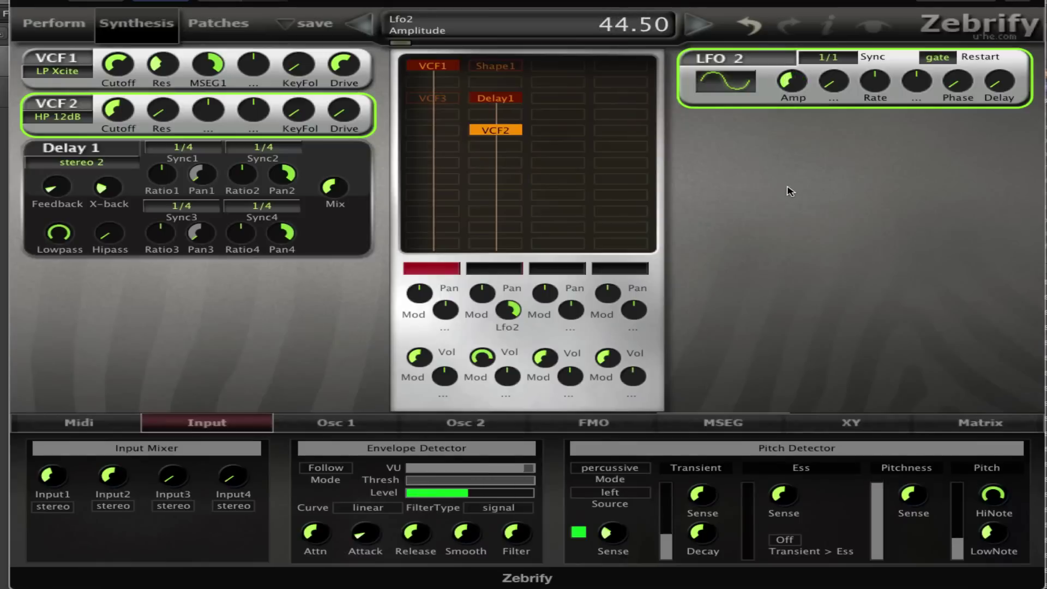
Step: Set the first lane's volume to 47 and unmute the lane
mouse_move(419, 357)
mouse_down()
mouse_move(421, 393)
mouse_move(430, 358)
mouse_up()
click(448, 273)
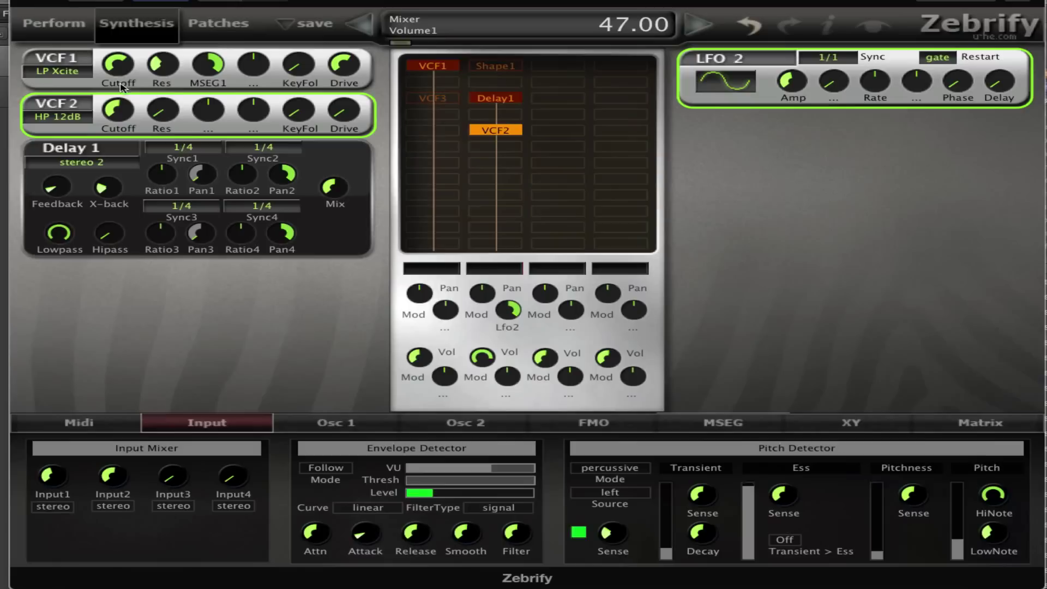
Step: Lower VCF1's cutoff, and set its resonance to 15 and its MSEG1 modulation depth to 64
drag(122, 61, 172, 103)
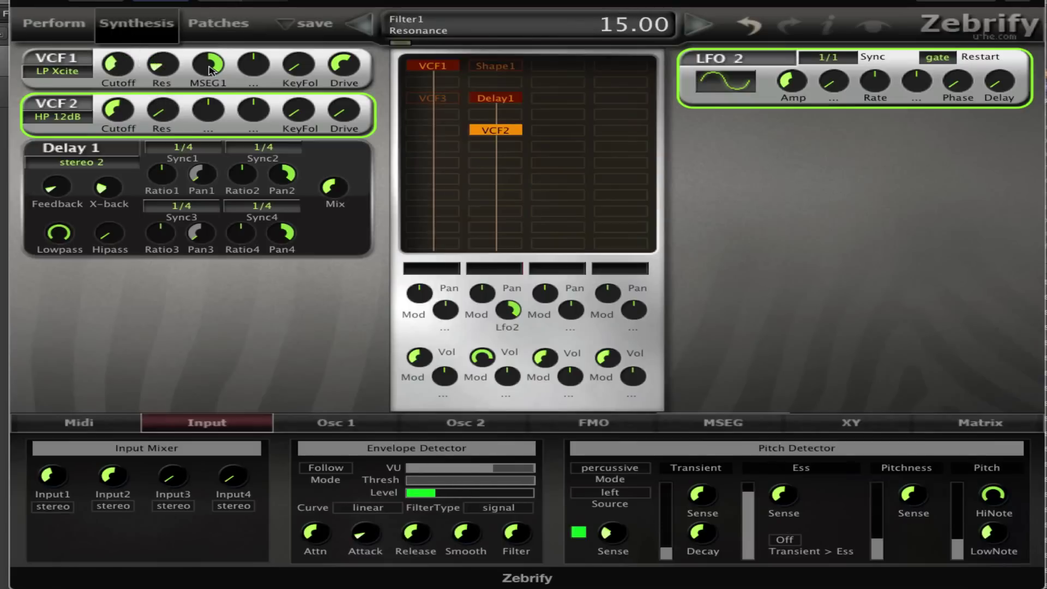
drag(229, 66, 234, 102)
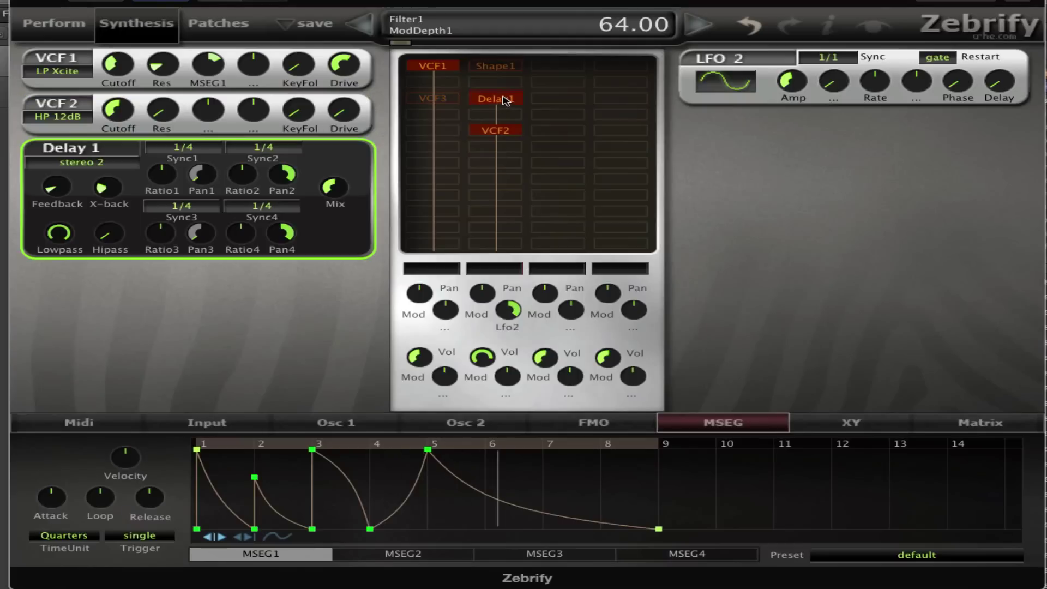
Step: Select Delay1 in the second lane and assign Lfo3 as the source of the first modulation matrix slot
click(494, 98)
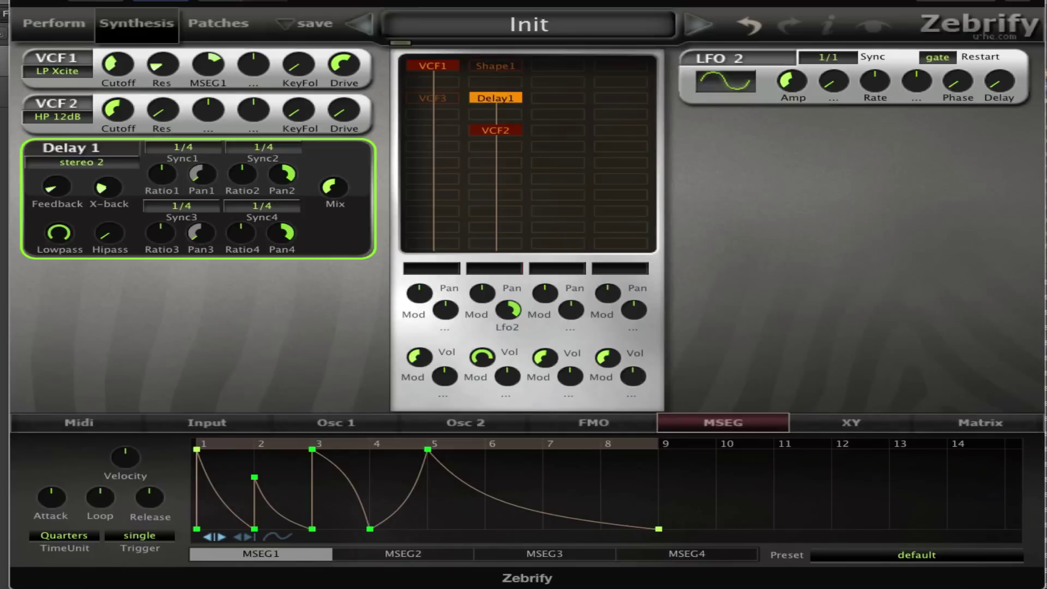
click(1015, 431)
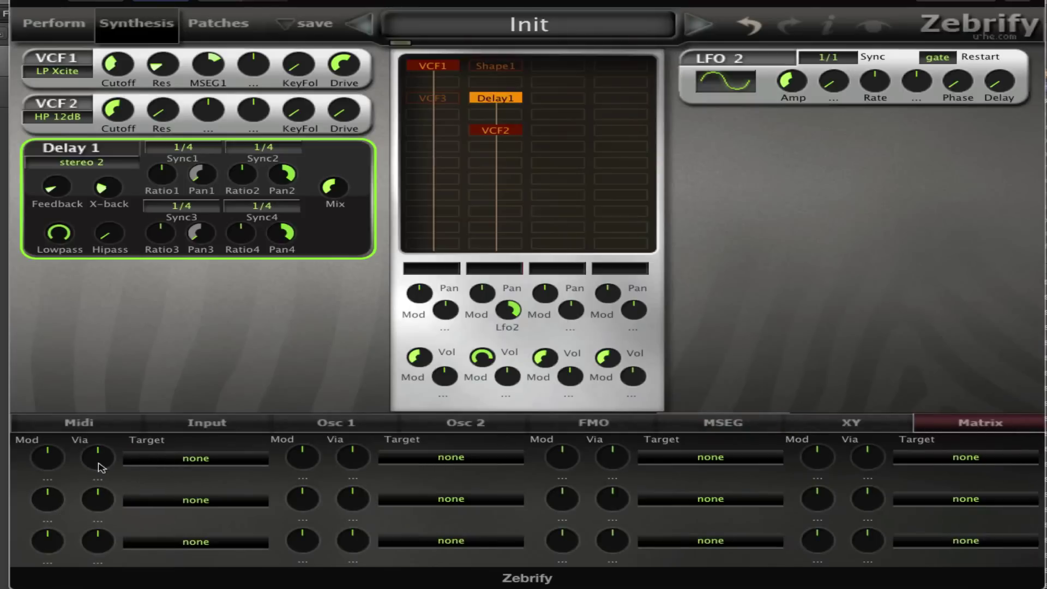
click(60, 459)
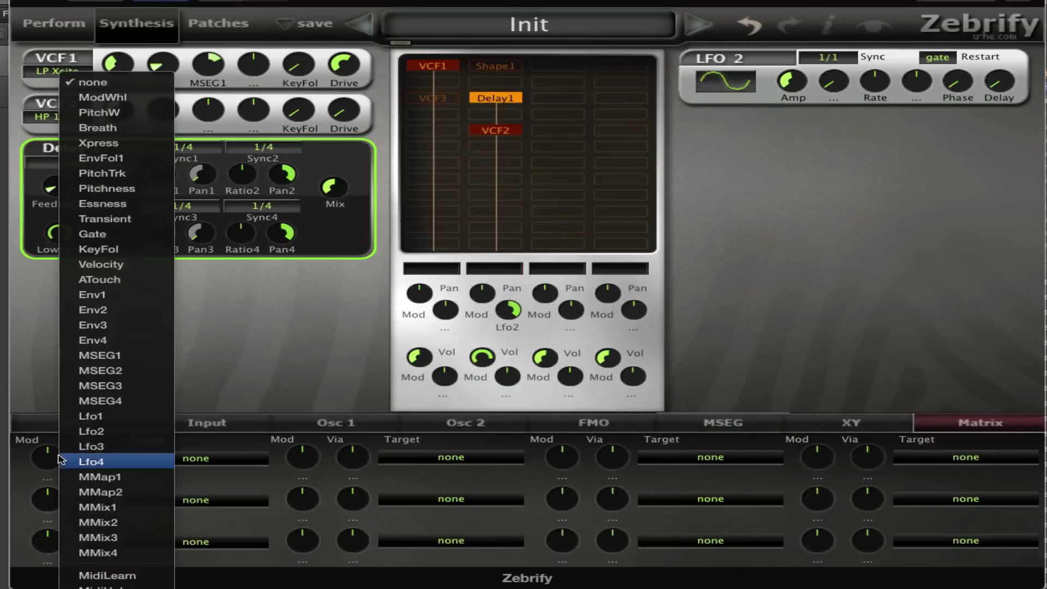
click(136, 437)
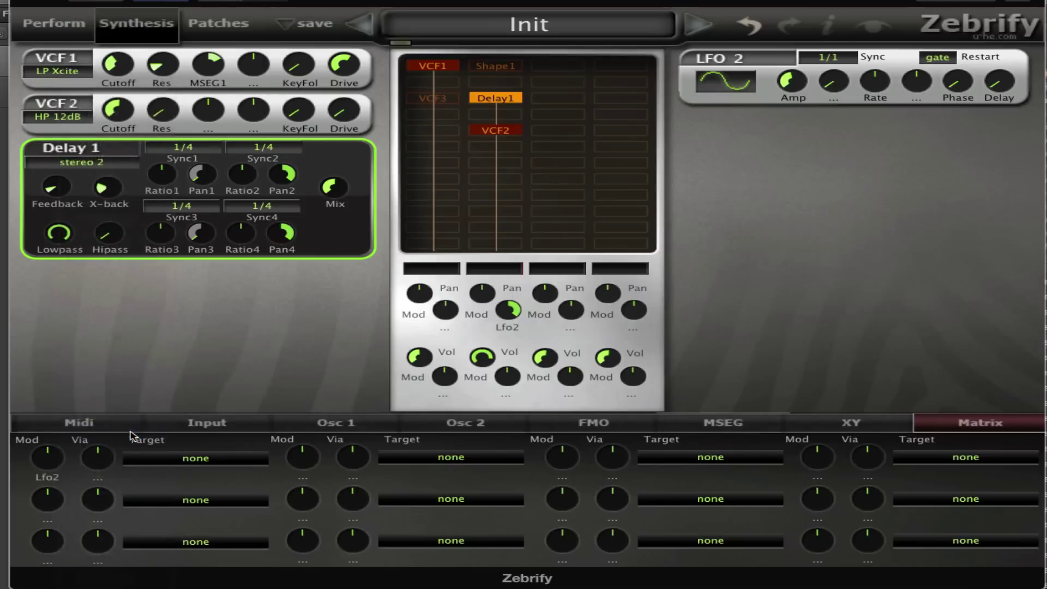
click(48, 458)
click(102, 446)
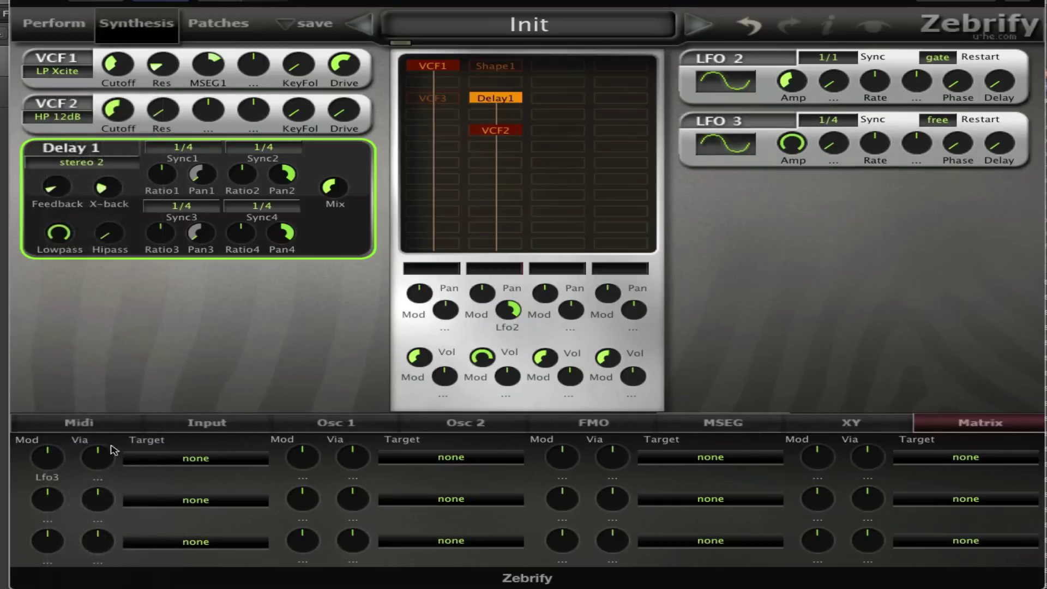
Step: Target Delay1's Ratio1 in the first matrix slot and set its modulation depth to 24
click(171, 462)
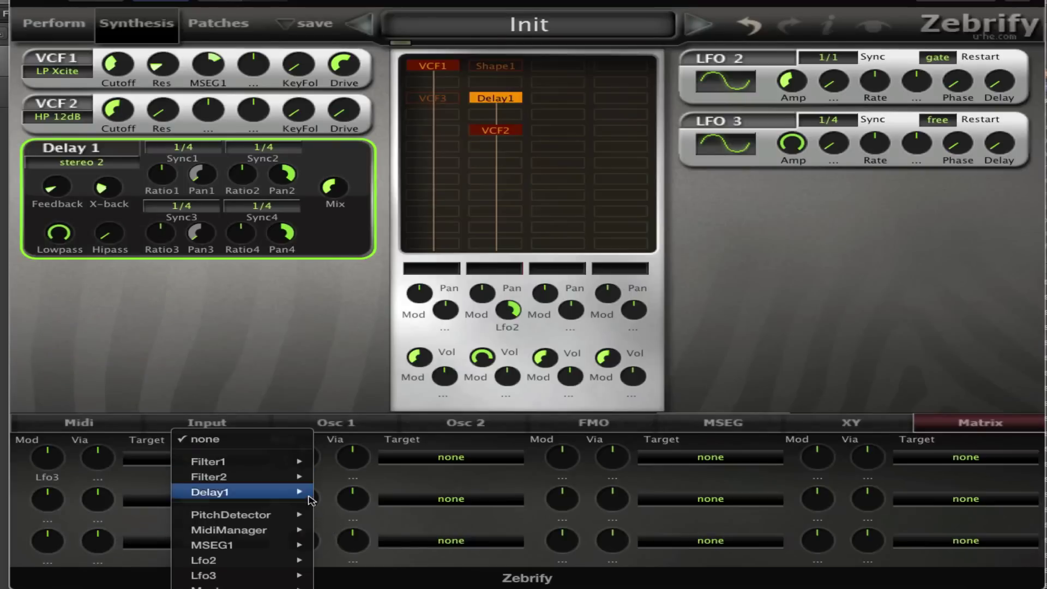
mouse_move(311, 498)
click(388, 500)
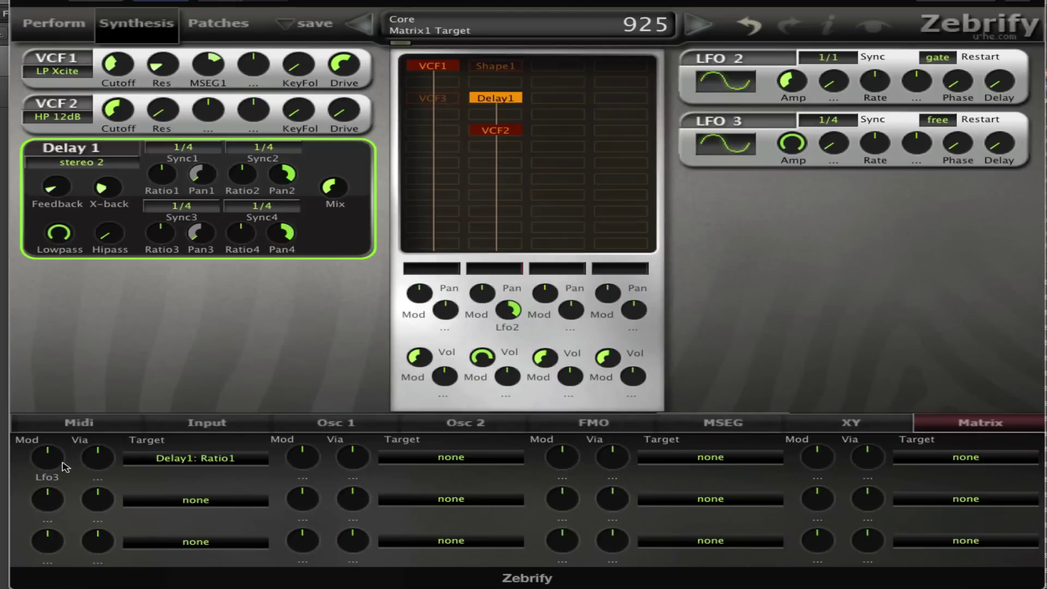
drag(60, 463, 70, 452)
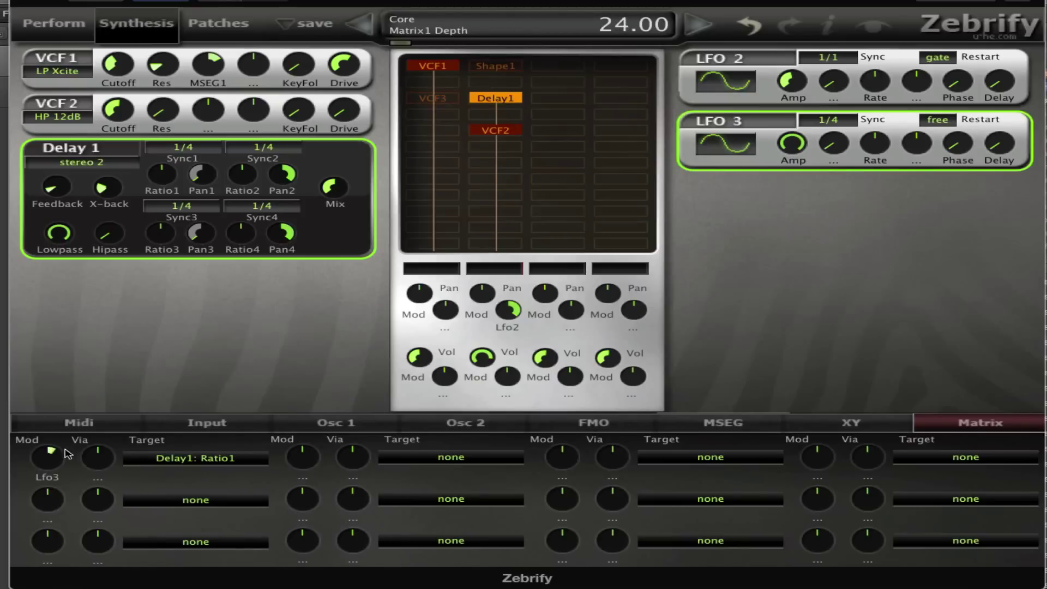
Step: Sync LFO 3 to 1/1 and set it to restart on gate
click(819, 123)
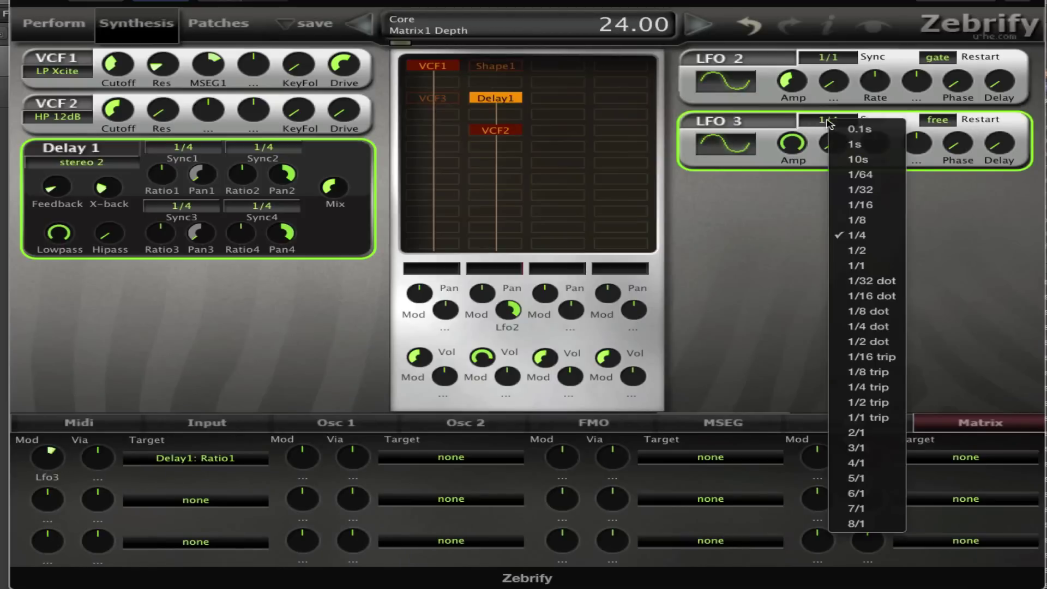
click(892, 271)
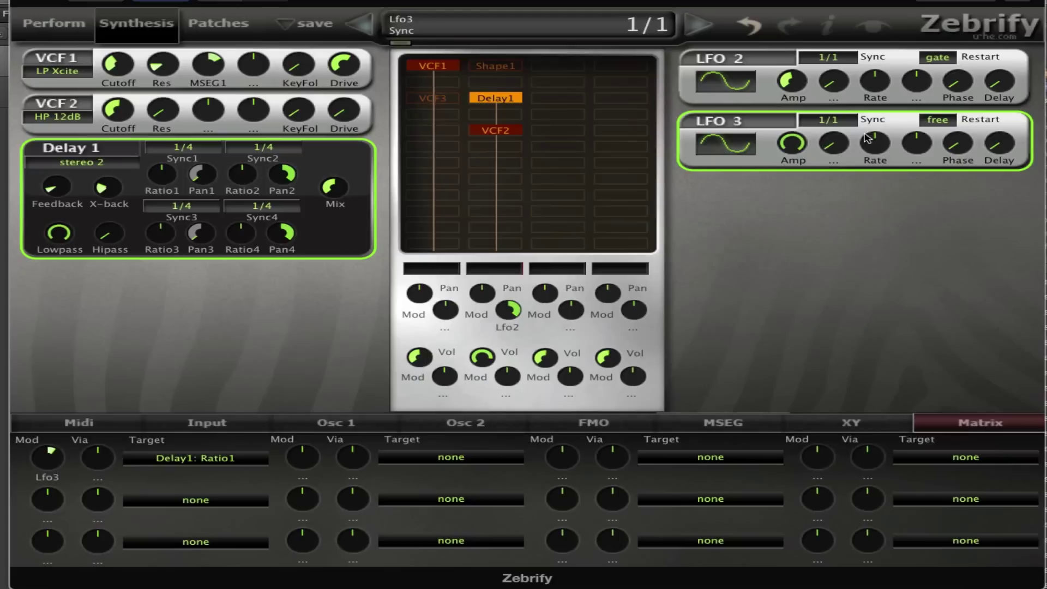
click(937, 119)
click(952, 145)
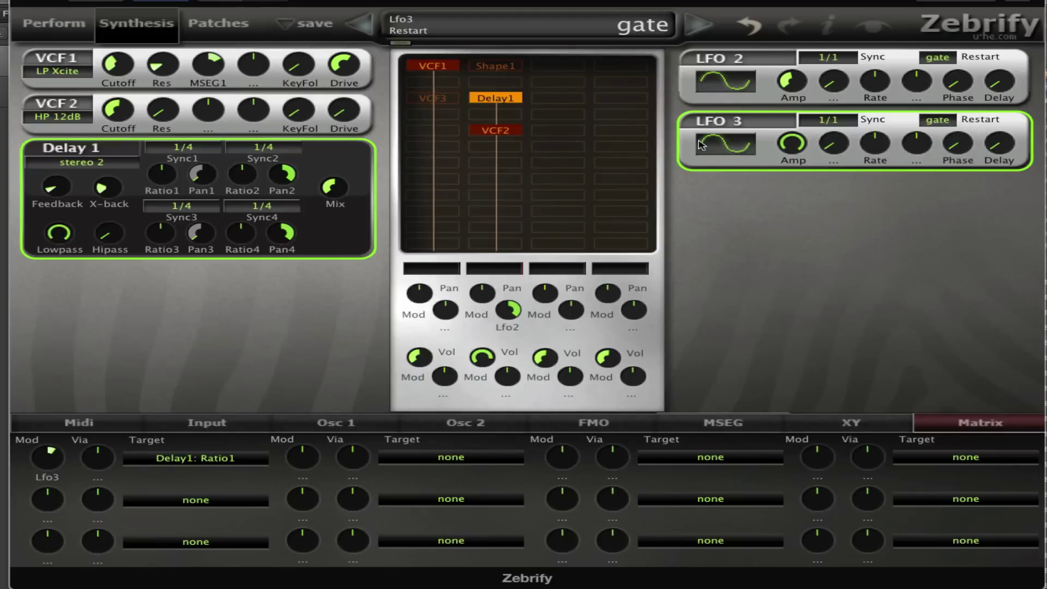
Step: Switch LFO 3 to the user waveform in steps mode with 8 steps
click(735, 146)
click(803, 271)
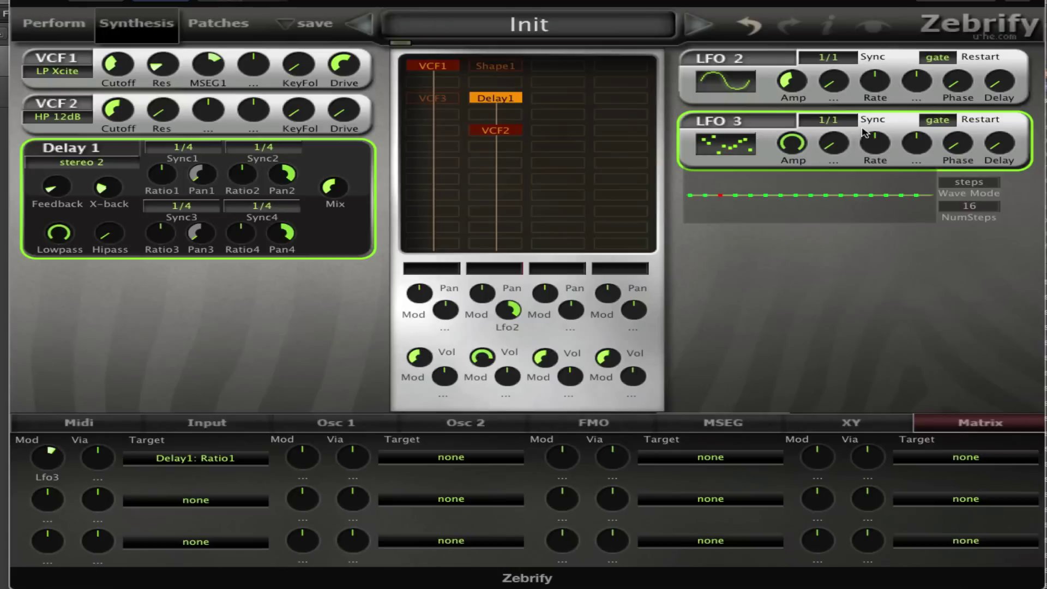
click(970, 185)
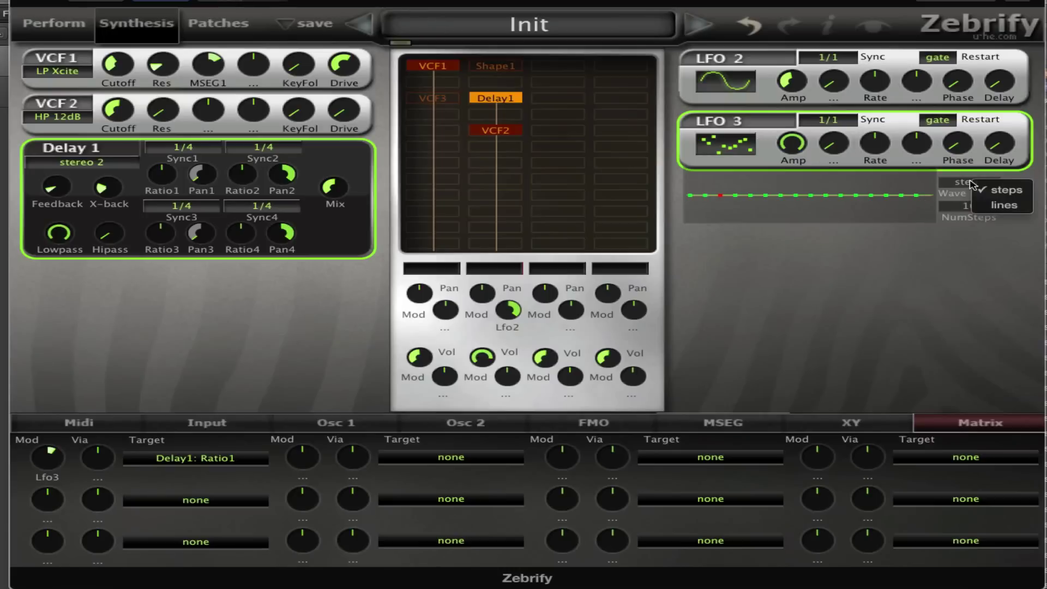
click(959, 195)
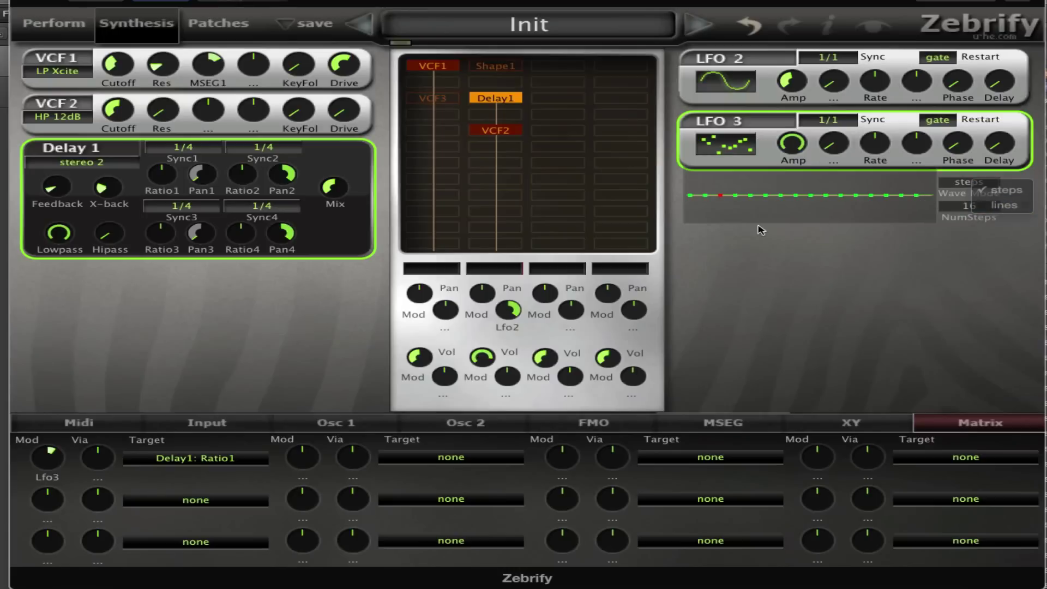
click(970, 205)
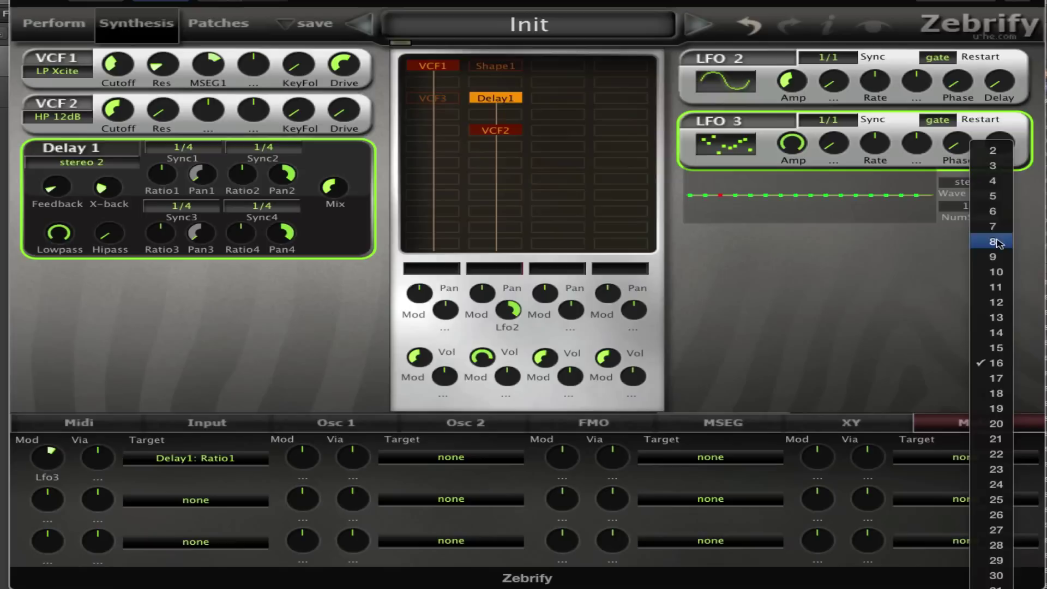
click(993, 241)
Step: Raise steps 1, 3, 5 and 7 of LFO 3 to 100, leaving the steps between them at zero
drag(705, 180, 712, 156)
click(774, 180)
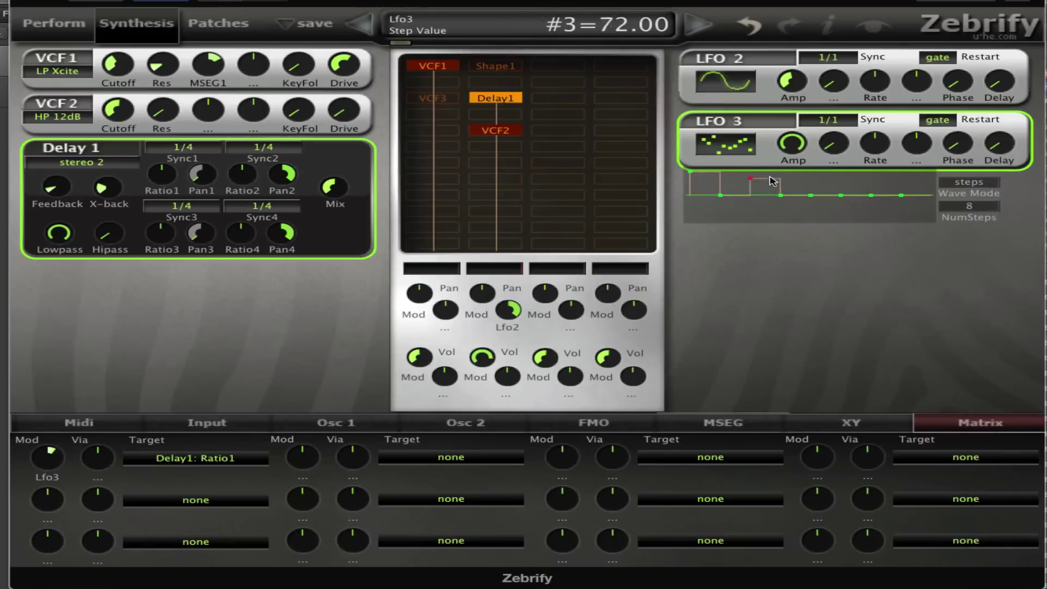
drag(773, 180, 886, 171)
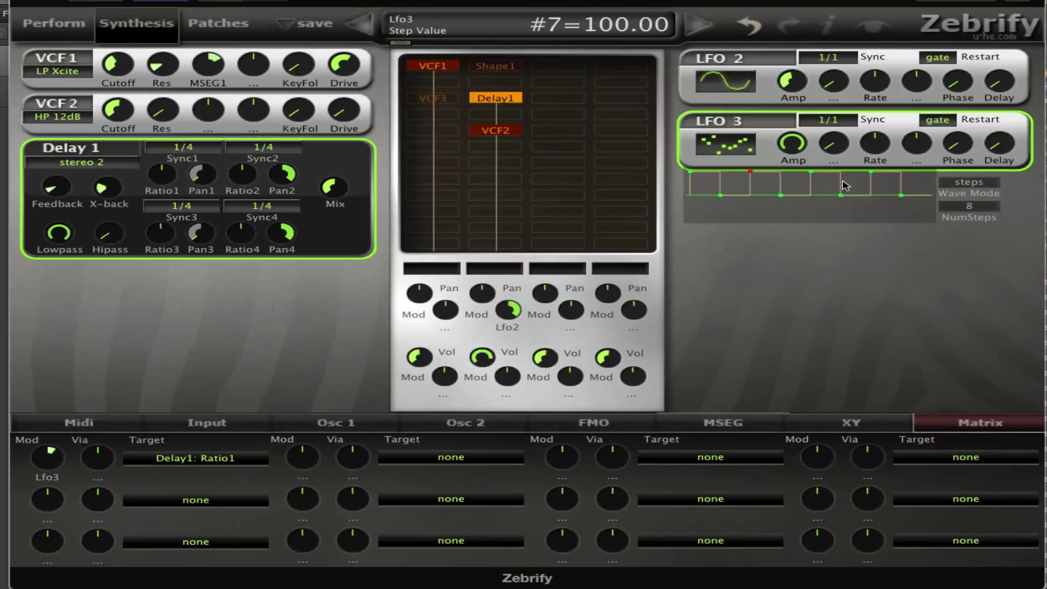
Step: Sync LFO 3 to 1/4 and redraw its pattern with steps 1–4 at 100 and steps 5–8 at the minimum
click(847, 124)
click(883, 237)
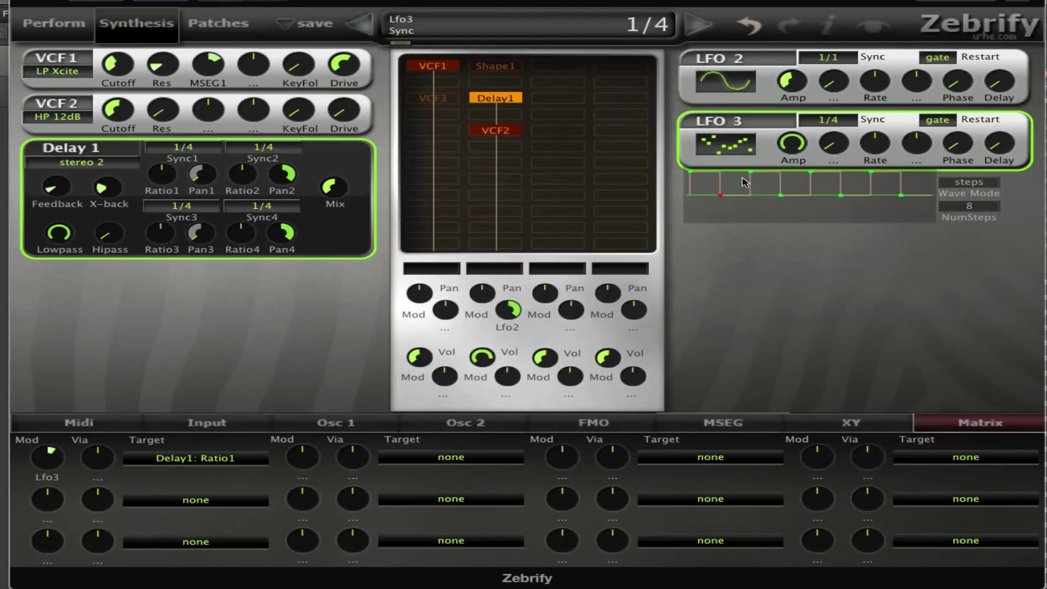
drag(744, 181, 747, 153)
click(805, 180)
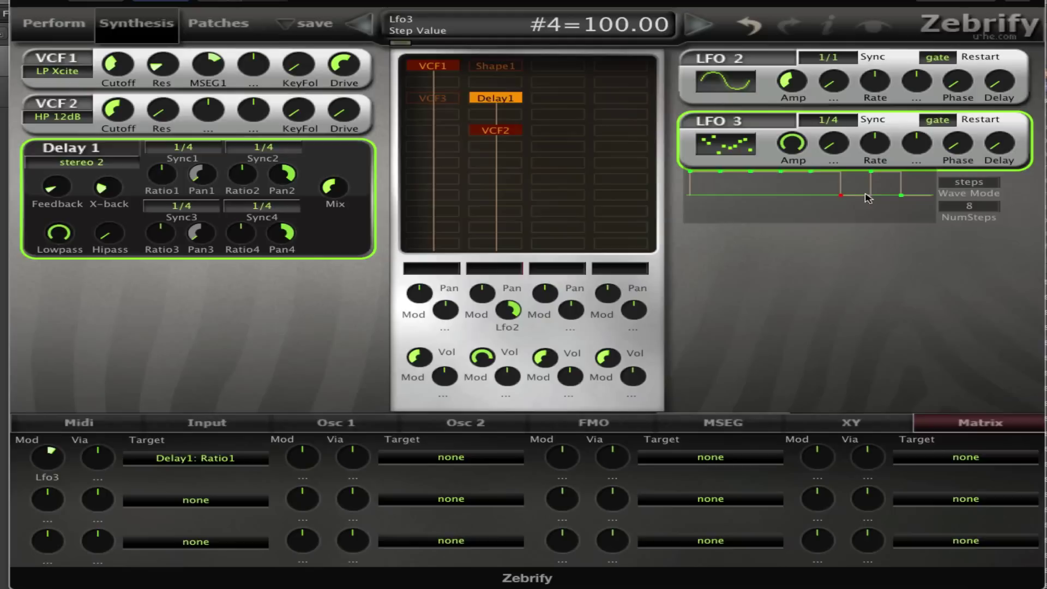
mouse_move(830, 198)
mouse_down()
mouse_move(835, 242)
mouse_move(853, 218)
mouse_move(894, 249)
mouse_move(949, 257)
mouse_up()
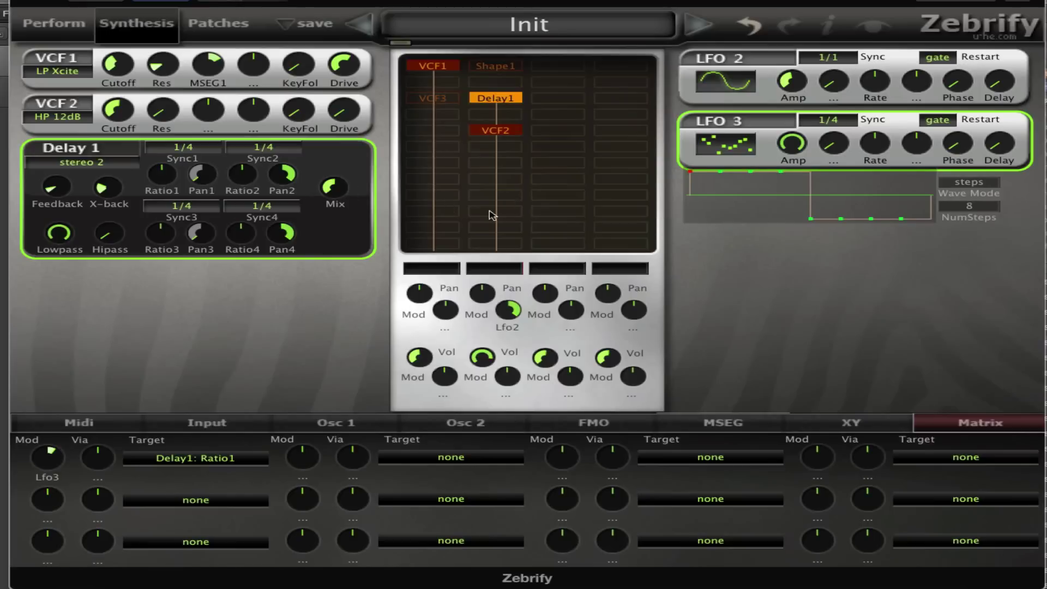
Step: Route Lfo4 to Delay1's Ratio2 in the second matrix slot with a depth of 24
click(57, 506)
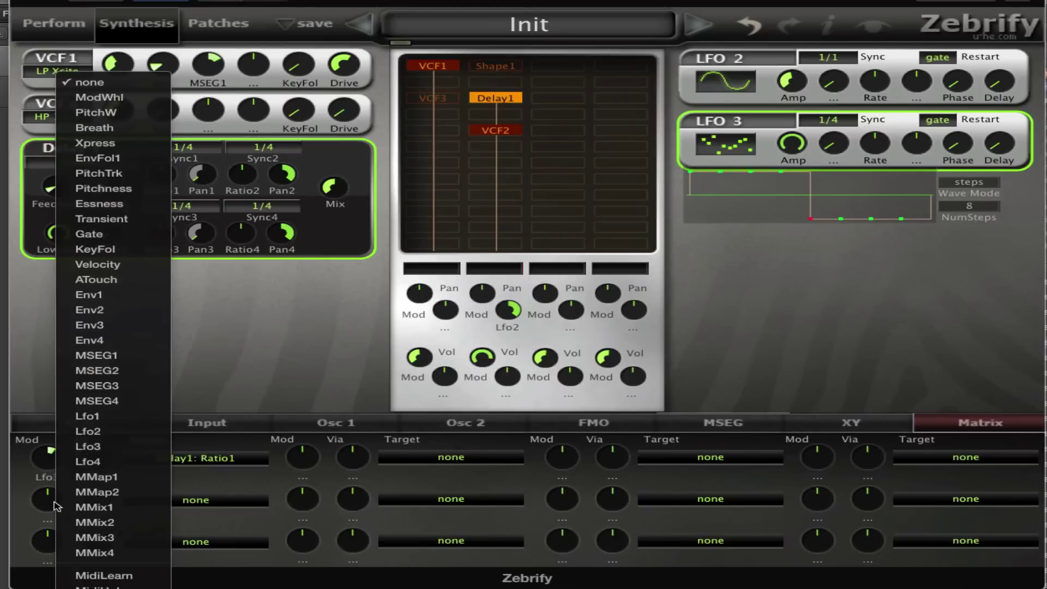
click(152, 461)
click(211, 508)
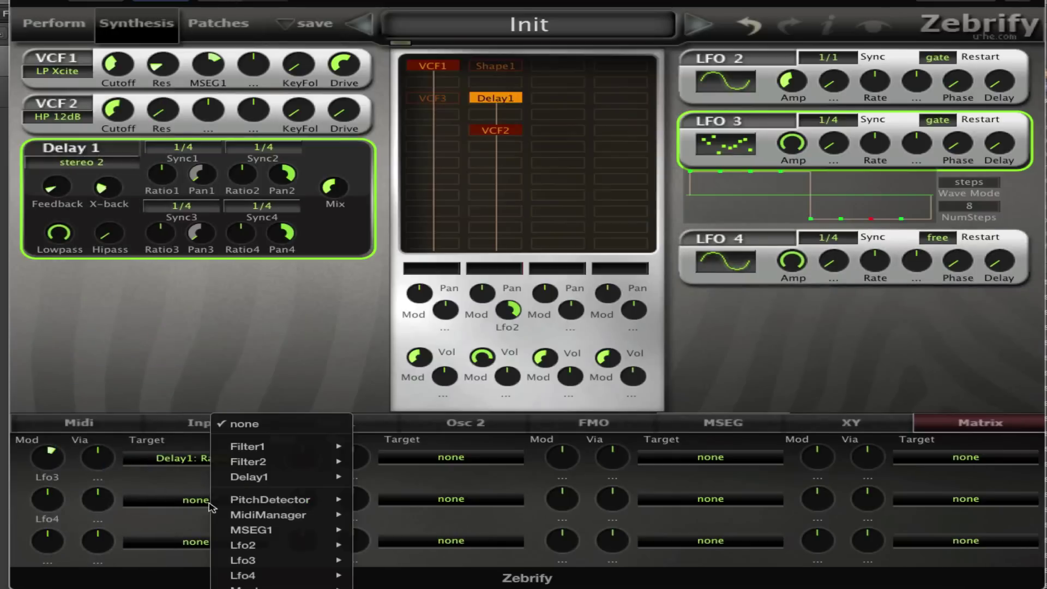
mouse_move(319, 478)
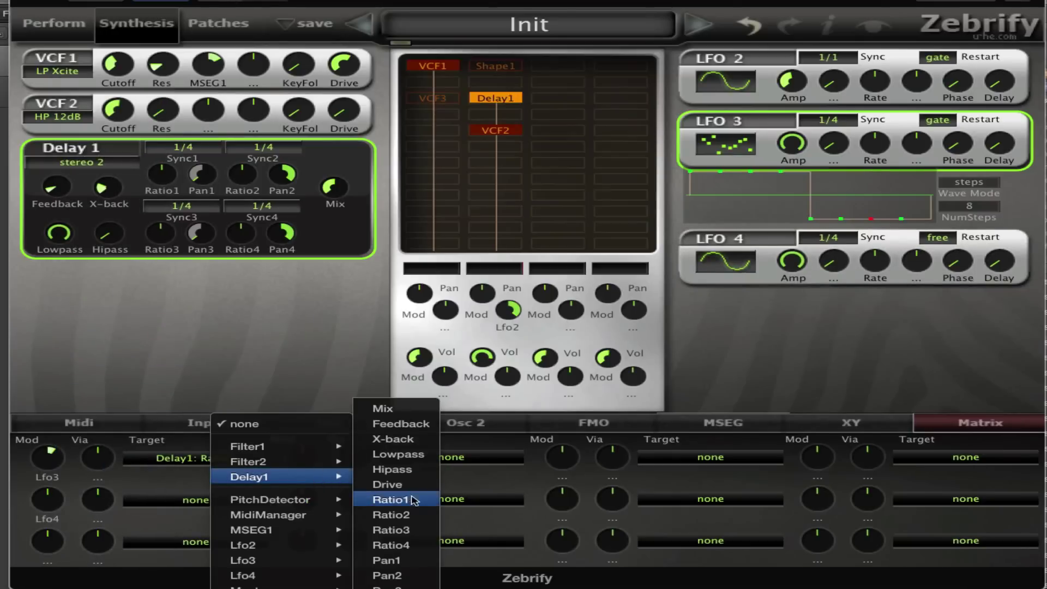
click(427, 511)
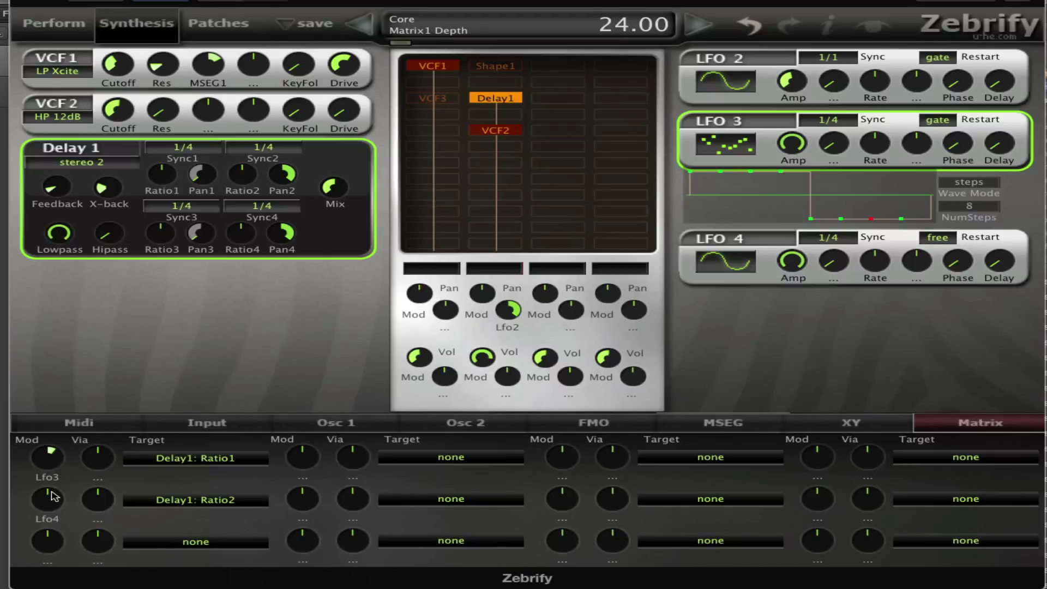
drag(53, 496, 63, 487)
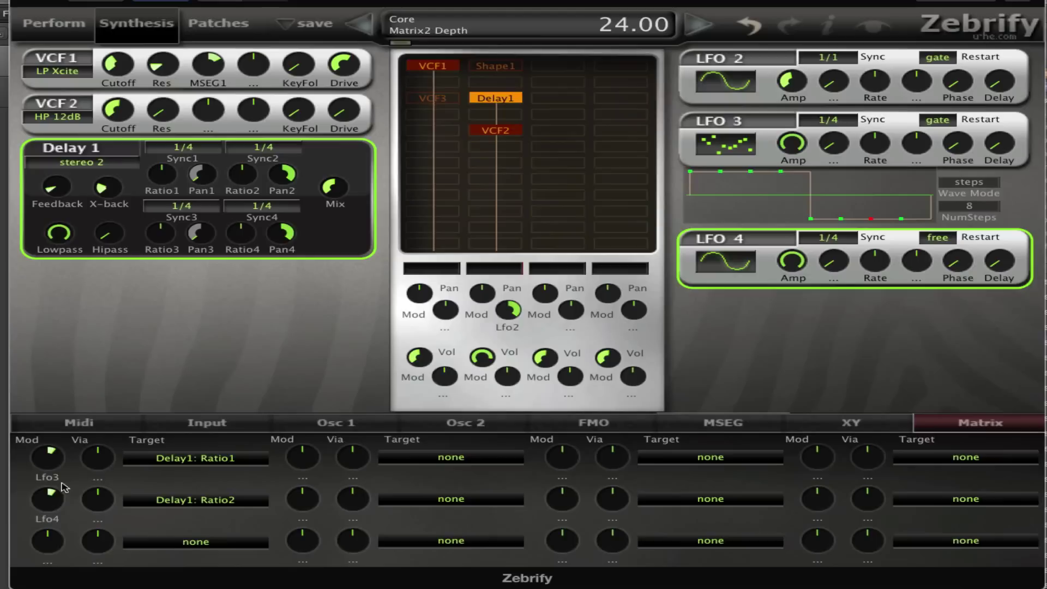
Step: Sync LFO 4 to 1/8 and set it to restart on gate
click(855, 243)
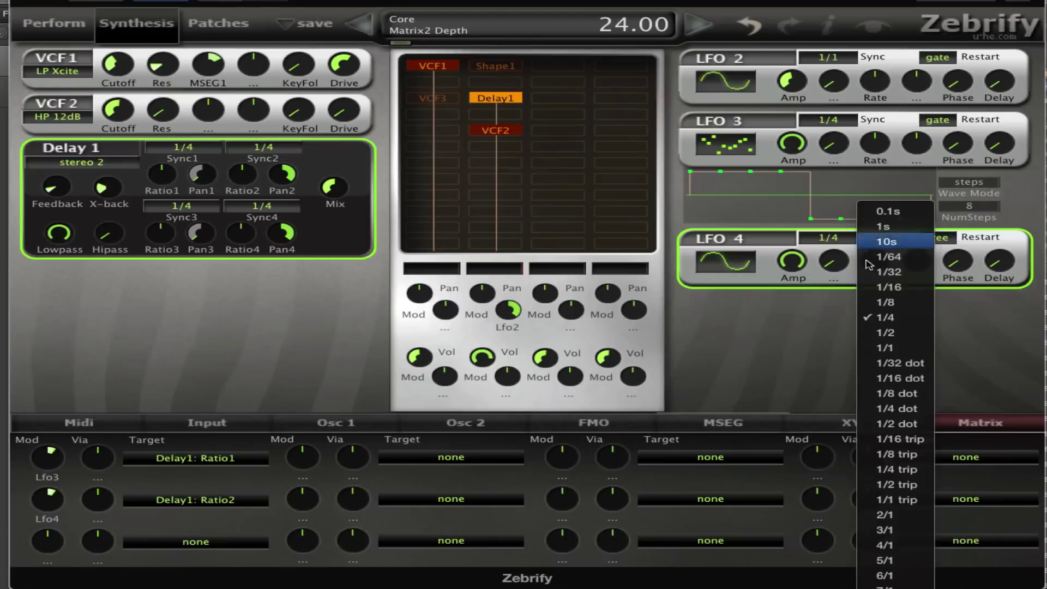
click(904, 303)
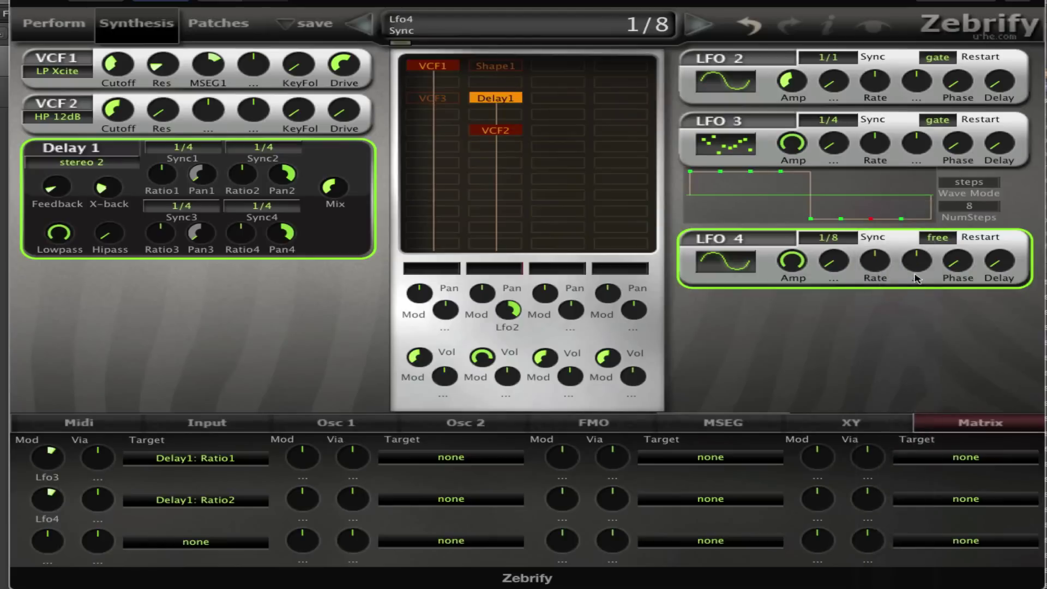
click(958, 242)
click(979, 267)
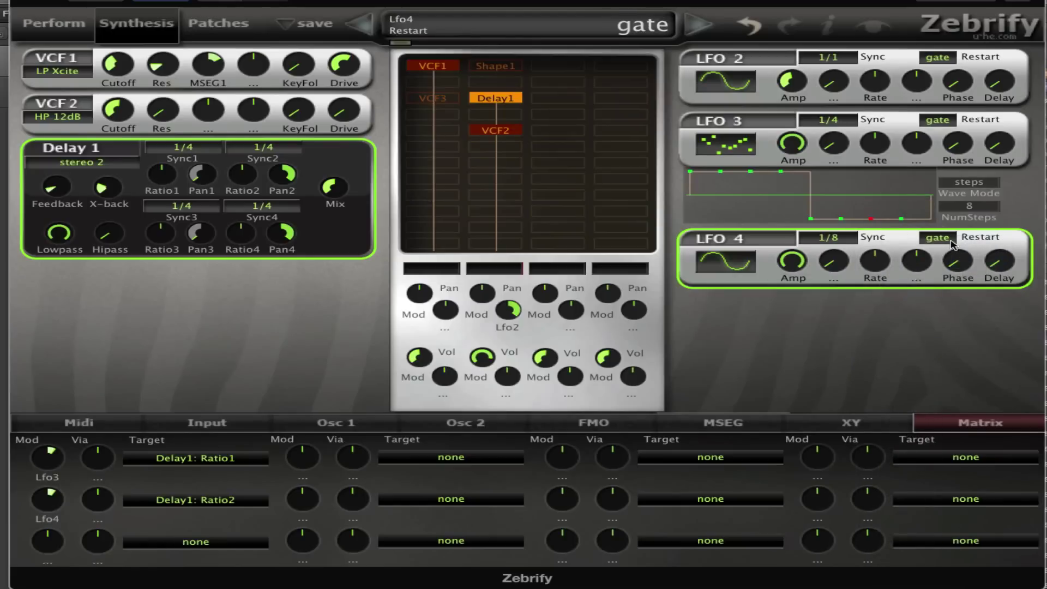
Step: Switch LFO 4 to the user waveform with 8 steps
click(718, 266)
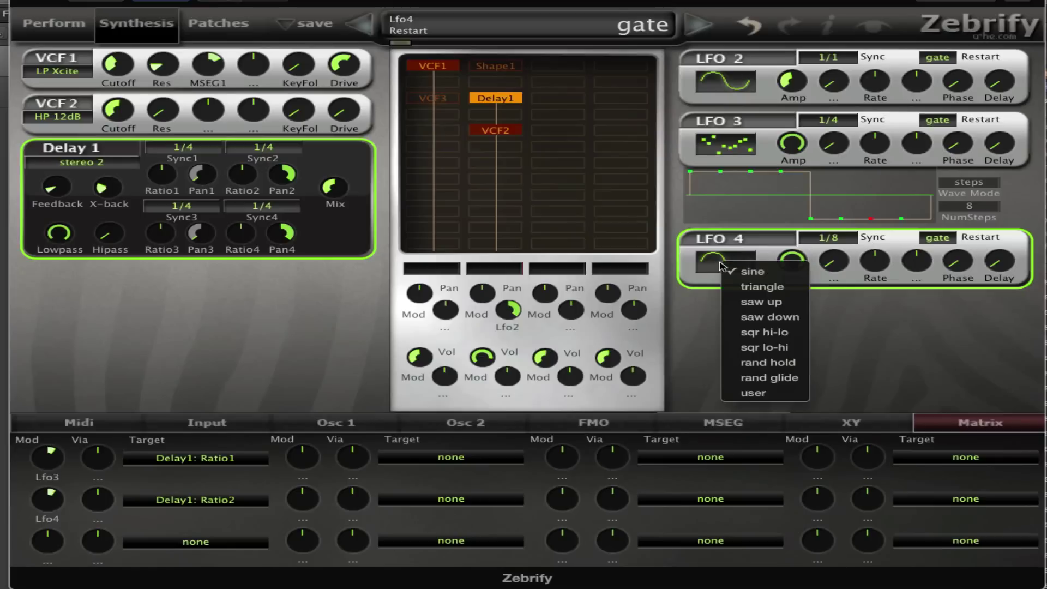
click(780, 394)
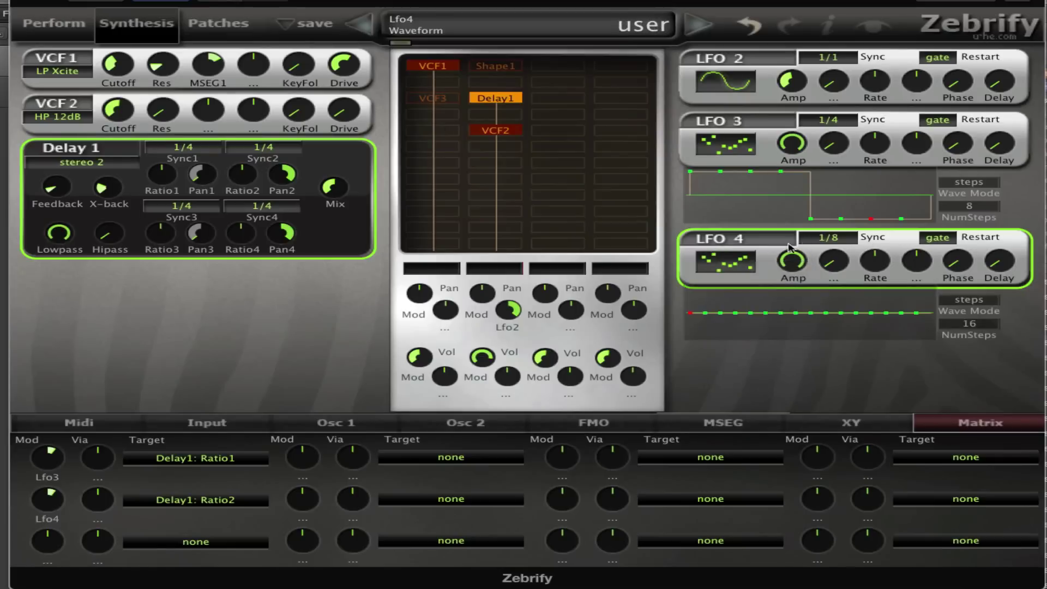
click(994, 326)
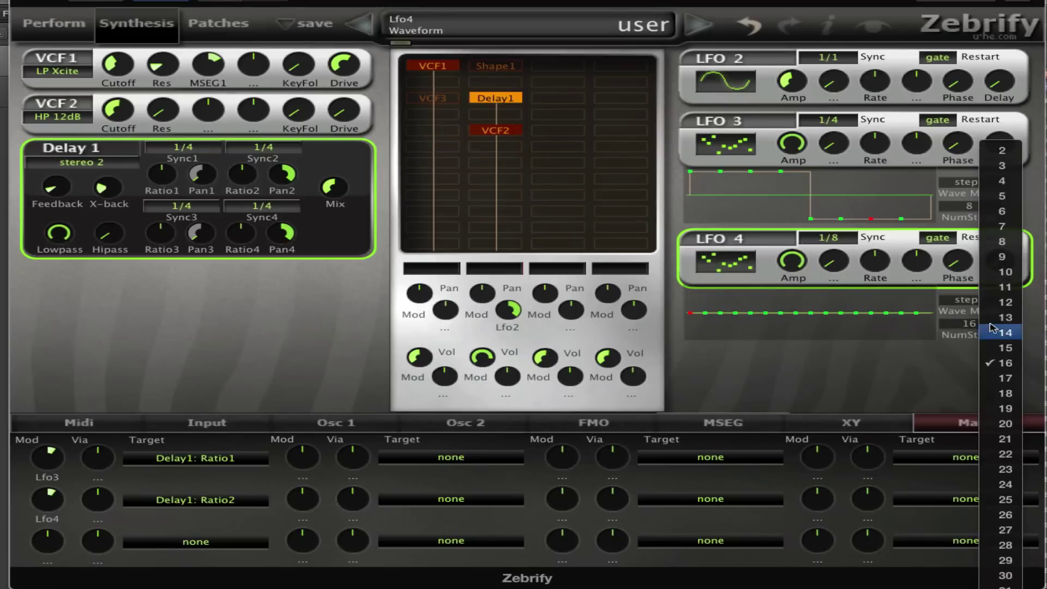
click(998, 240)
Step: Draw LFO 4's pattern with steps 1 and 5 at the maximum and steps 3 and 7 at -100
drag(707, 297, 707, 278)
drag(780, 314, 776, 361)
click(826, 293)
drag(879, 319, 886, 350)
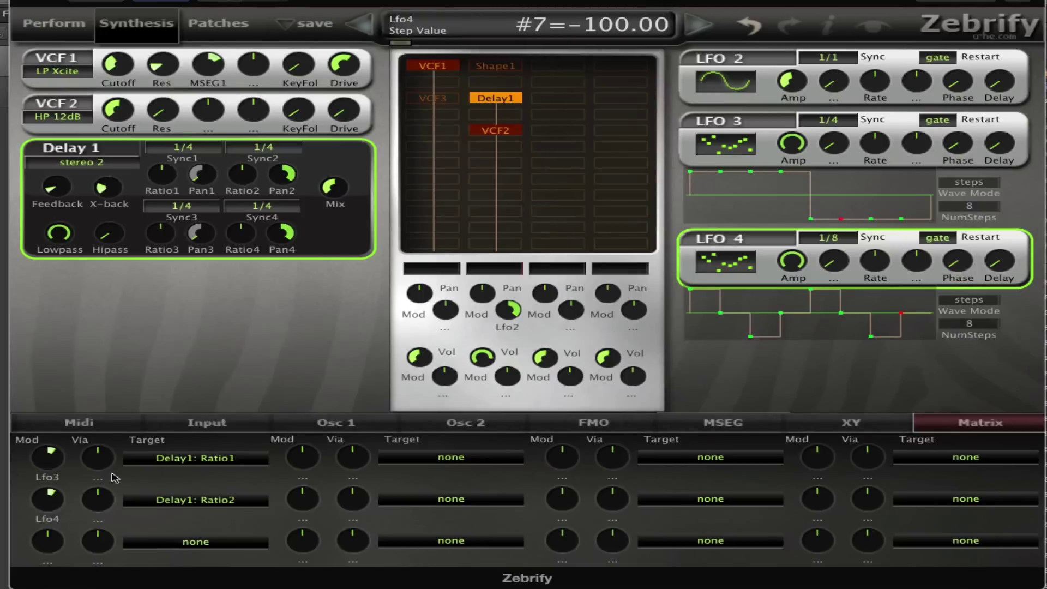
Step: Set Lfo3's depth on Ratio1 to 44 and Lfo4's depth on Ratio2 to a small negative amount
drag(57, 499, 69, 447)
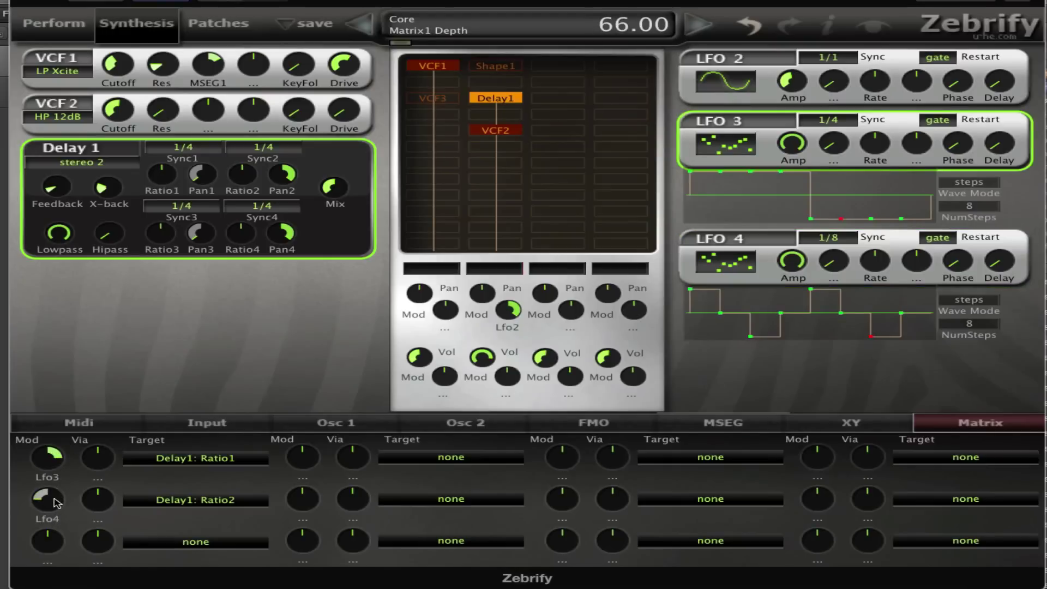
mouse_move(57, 502)
mouse_down()
mouse_move(50, 469)
mouse_move(56, 487)
mouse_up()
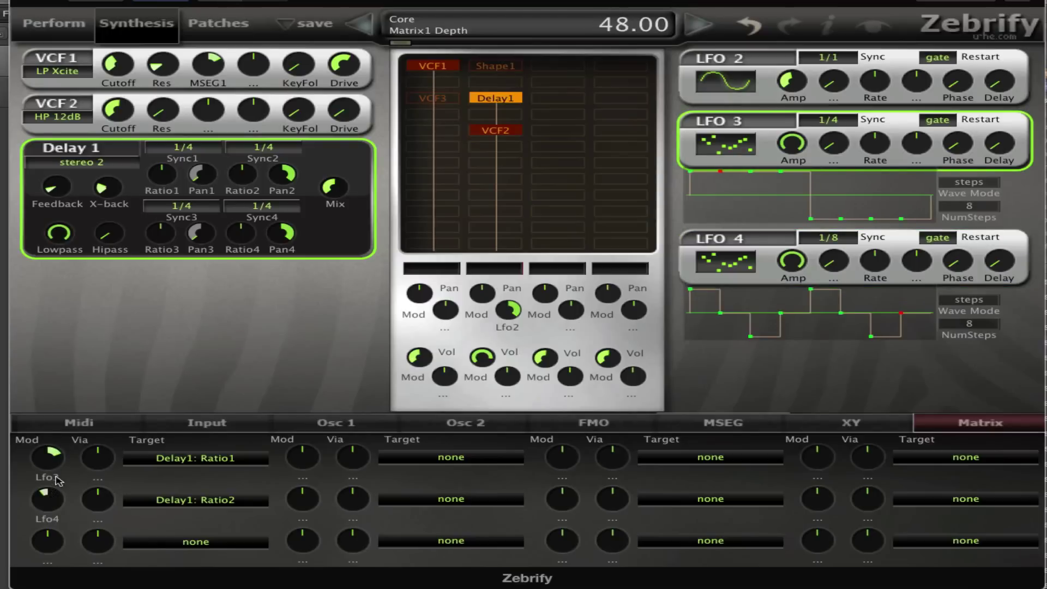
drag(57, 466, 54, 472)
Step: Set VCF2's cutoff to 63
click(495, 130)
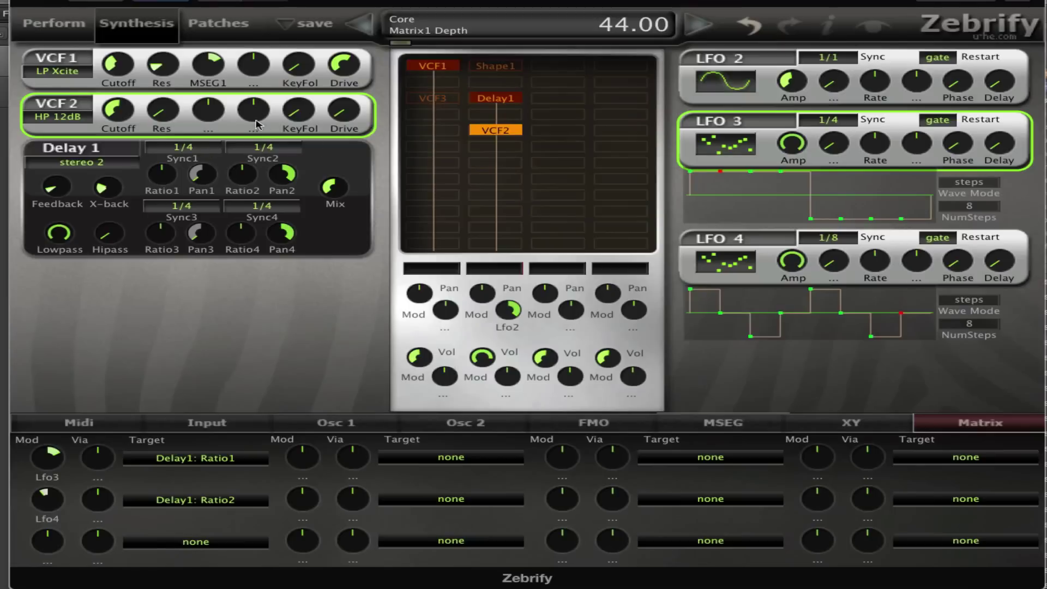
drag(118, 111, 130, 147)
drag(132, 109, 135, 95)
Step: Add a Comb1 module directly below VCF2 in the second lane of the grid
click(512, 153)
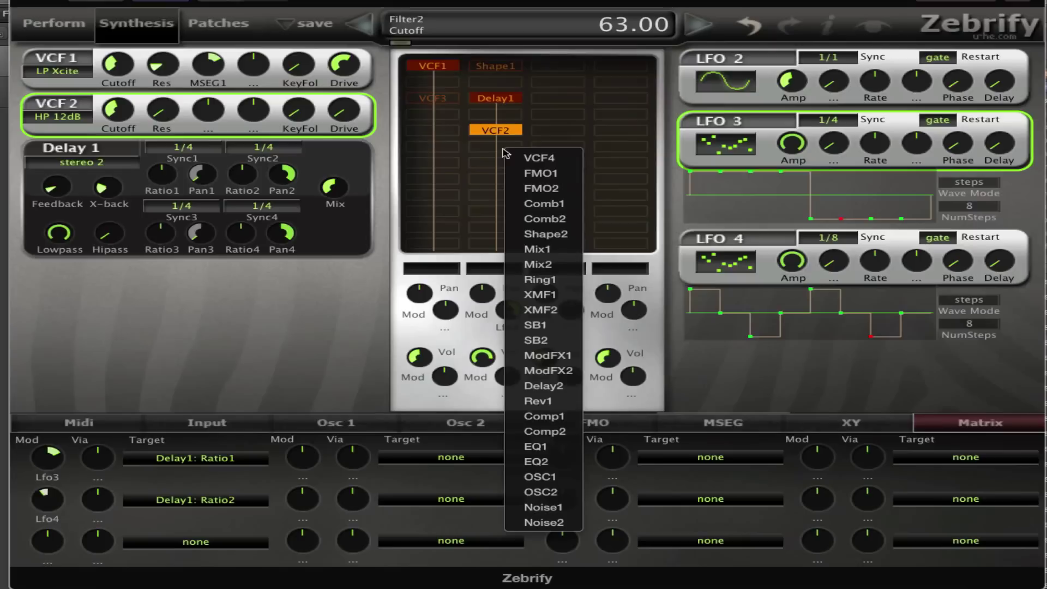
click(571, 210)
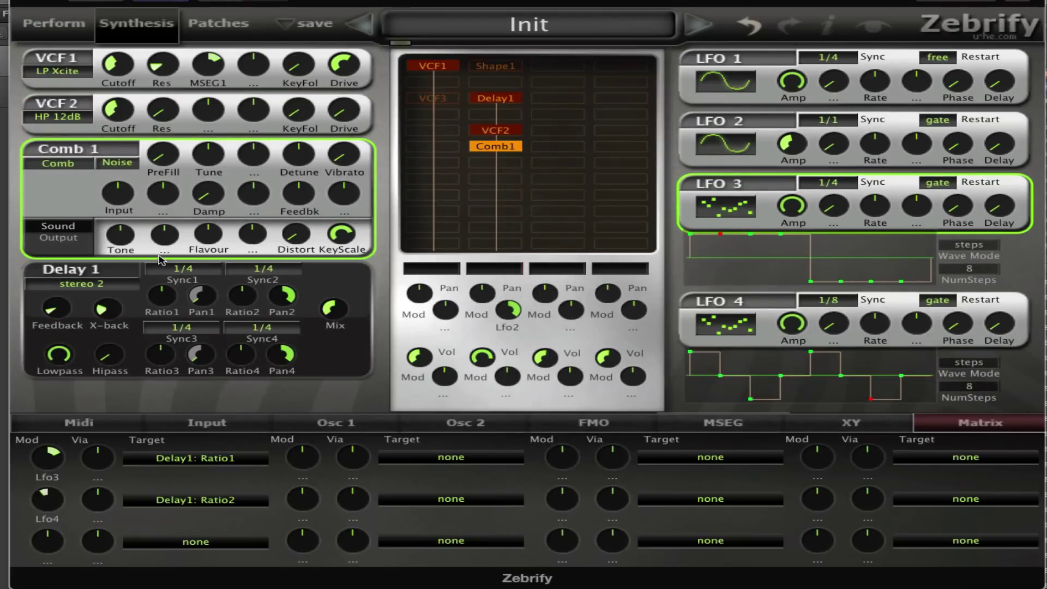
Step: Set Comb1's Input to 54 and reduce the second lane's volume to 65.50
drag(126, 197, 147, 182)
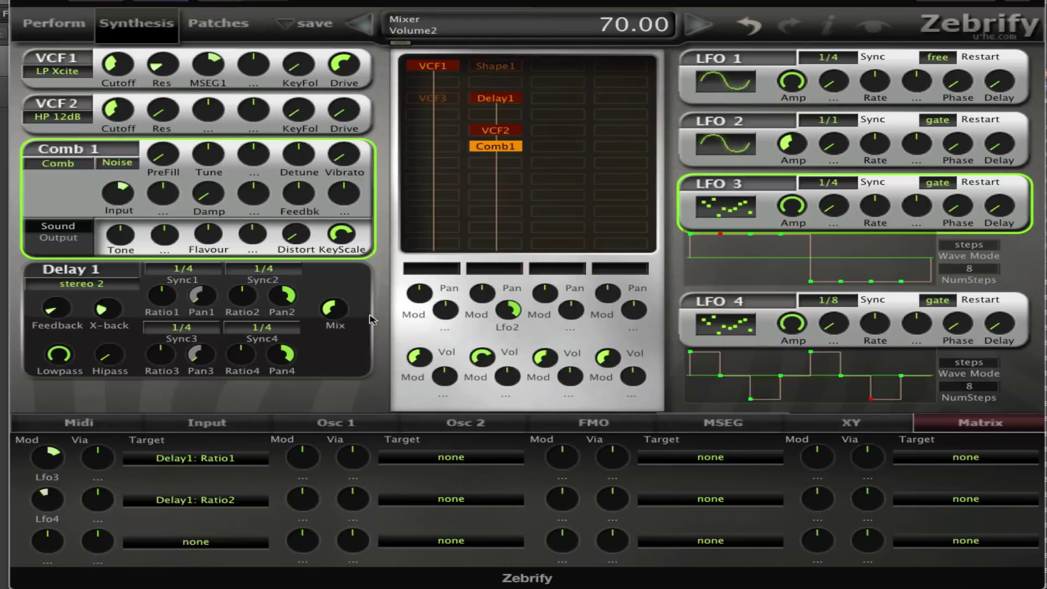
scroll(481, 359, down, 3)
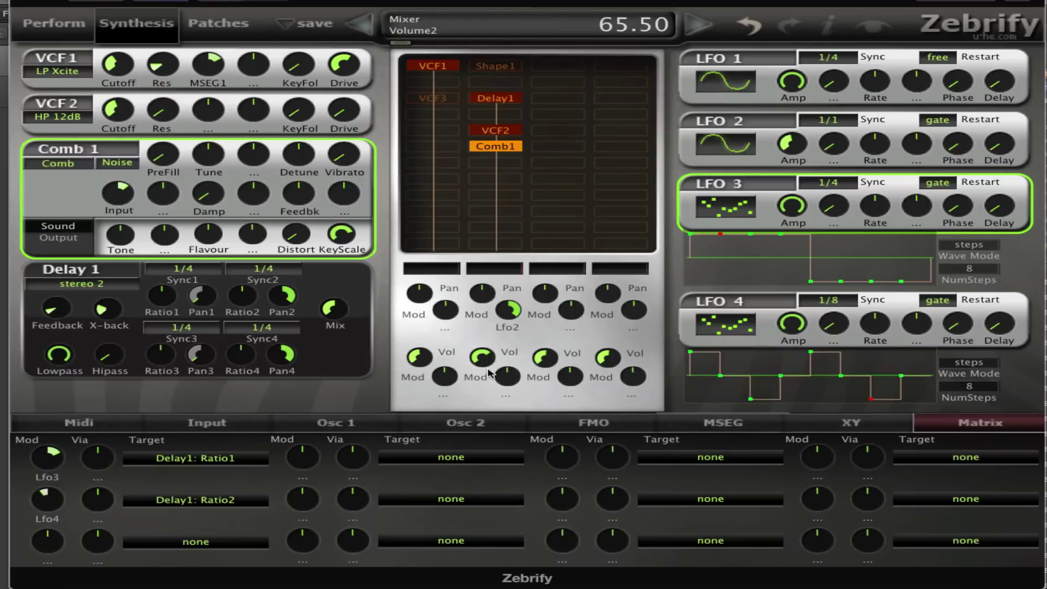
drag(112, 195, 135, 206)
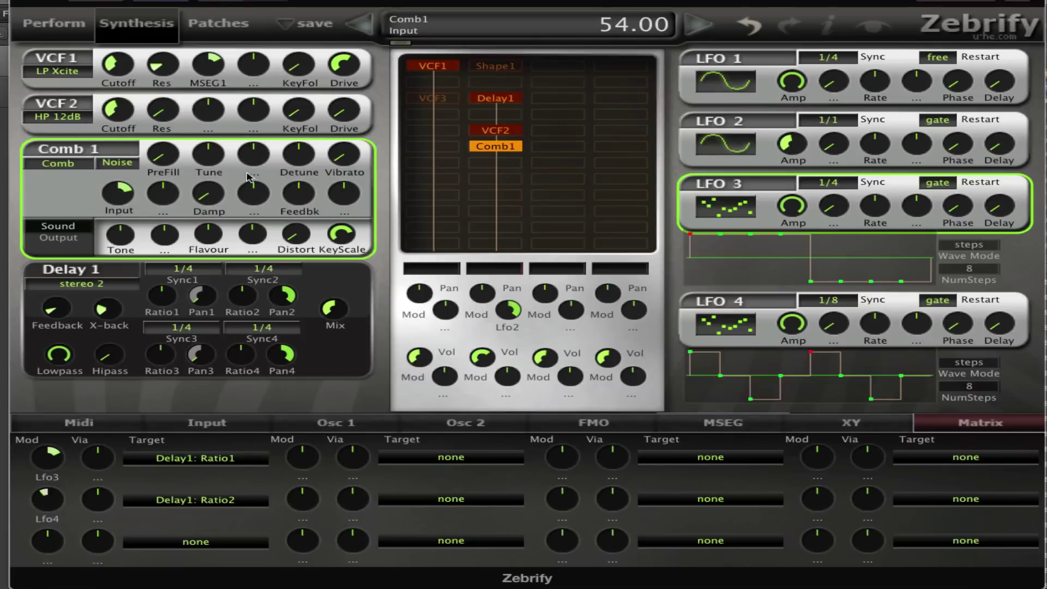
Step: Set Comb1's Tune to 12 and Tone to 64, and raise its Damp slightly
drag(217, 154, 231, 100)
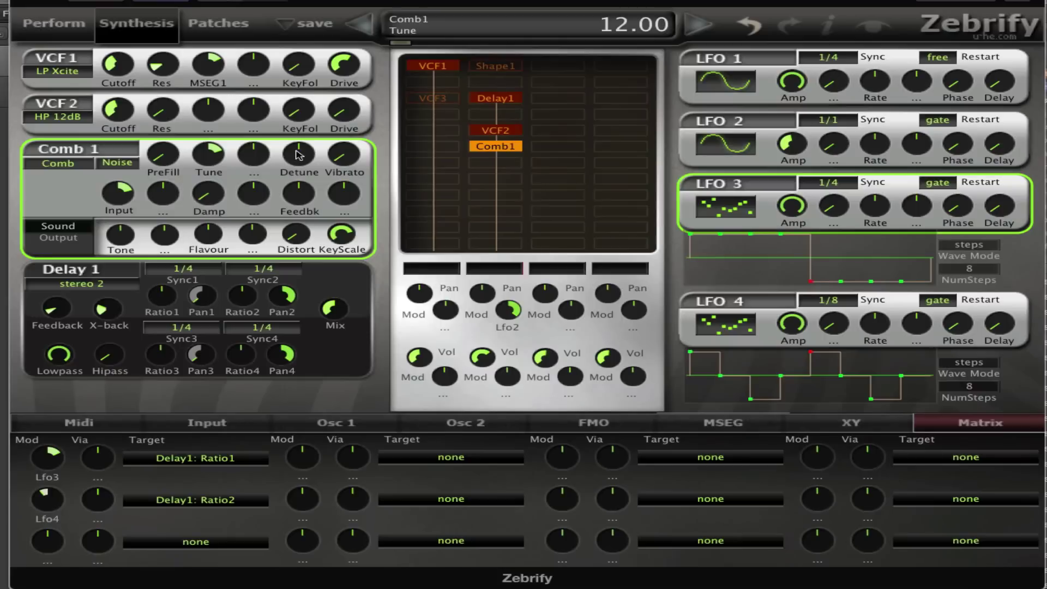
drag(235, 209, 235, 185)
drag(124, 238, 139, 214)
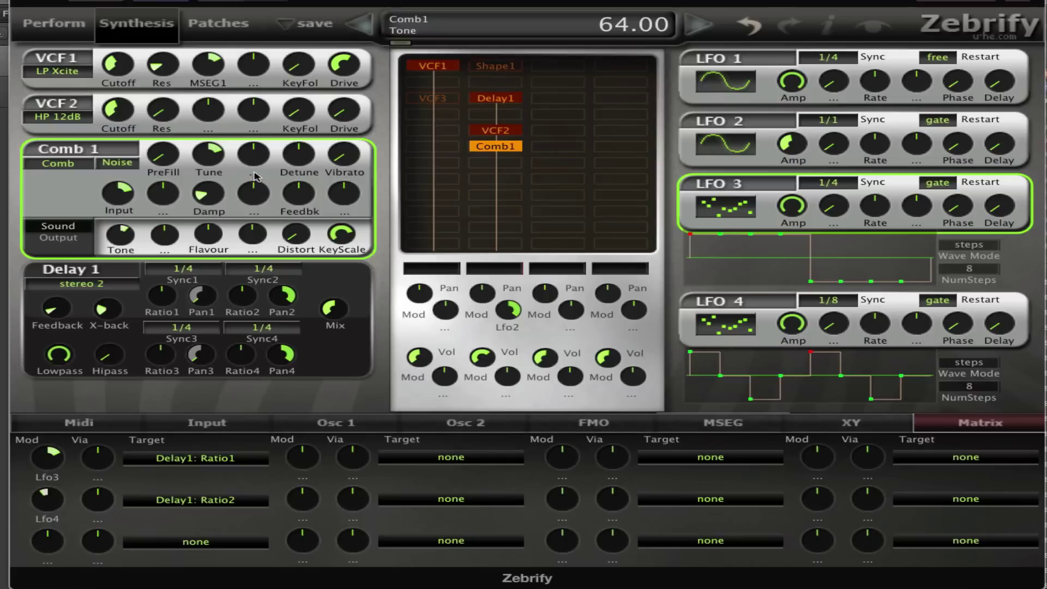
Step: Raise Comb1's PreFill with the Saw waveform and set its Feedback to 34
drag(157, 156, 300, 207)
click(135, 163)
click(158, 186)
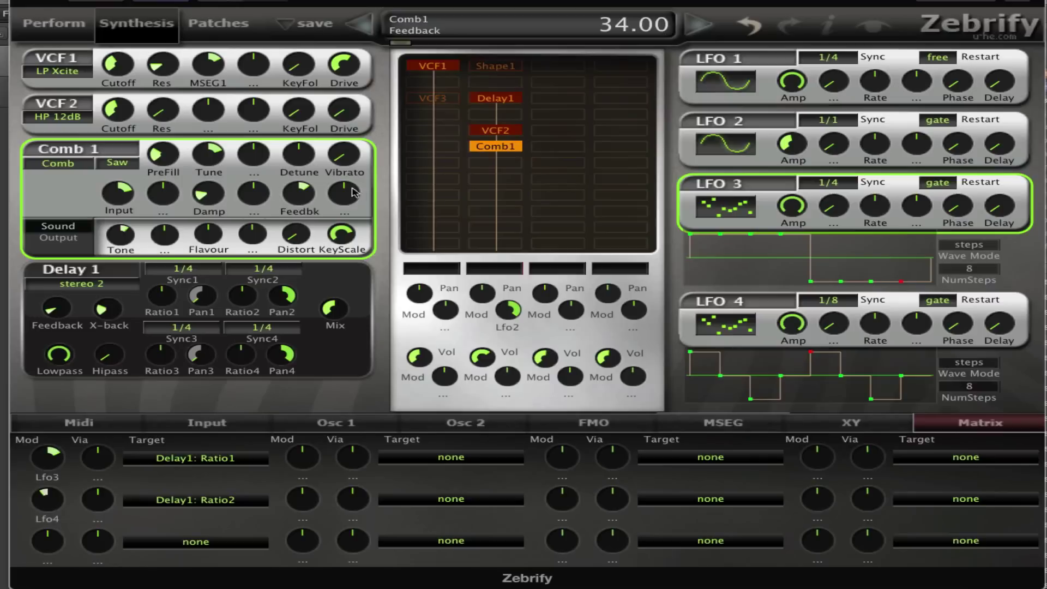
Step: Move Delay1 below Comb1 in the second lane, leaving one empty slot between them
click(502, 133)
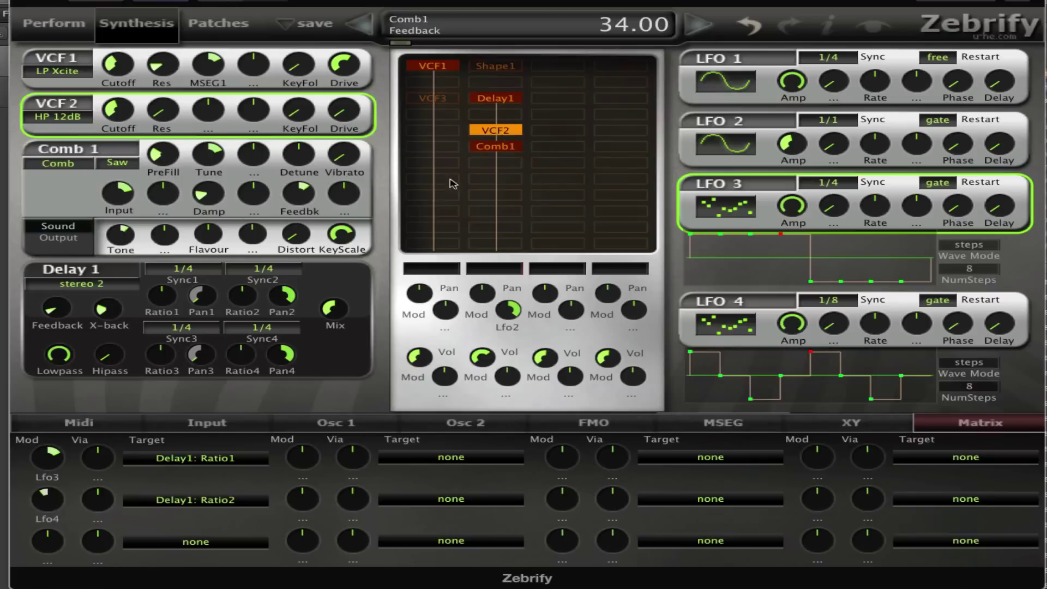
drag(496, 99, 510, 181)
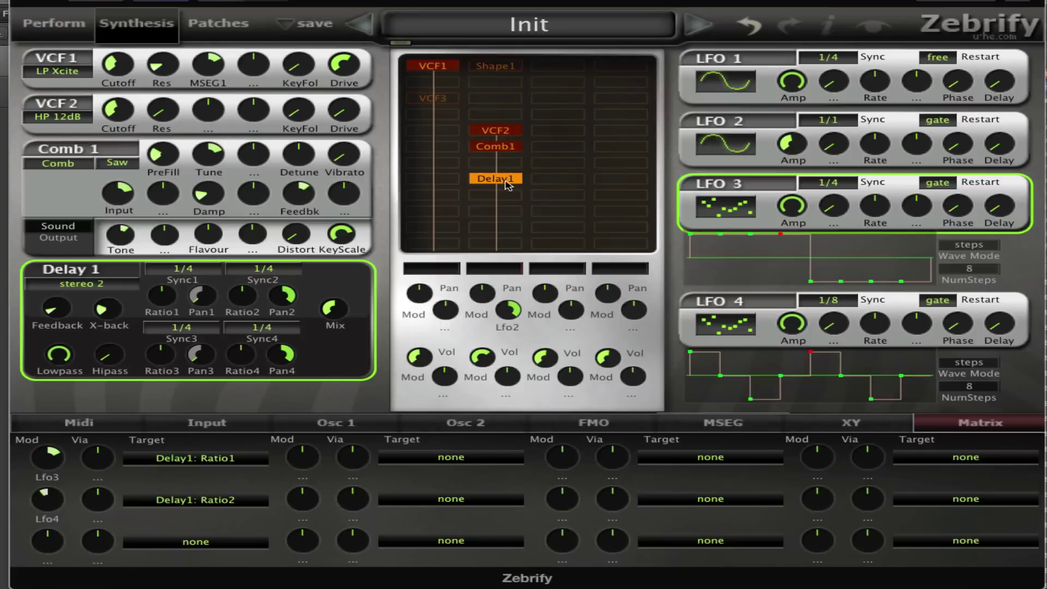
Step: Set Lfo3's depth on Delay1 Ratio1 to -12 and Lfo4's depth on Ratio2 to a small positive amount
double_click(47, 458)
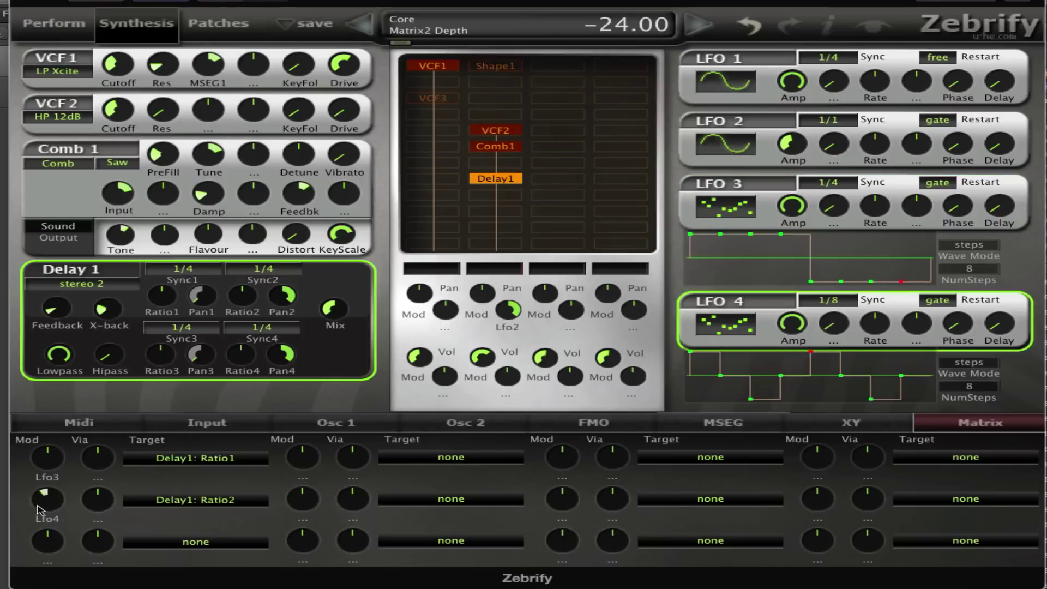
double_click(39, 509)
drag(56, 506, 55, 500)
mouse_move(48, 460)
mouse_down()
mouse_move(48, 469)
mouse_move(39, 462)
mouse_up()
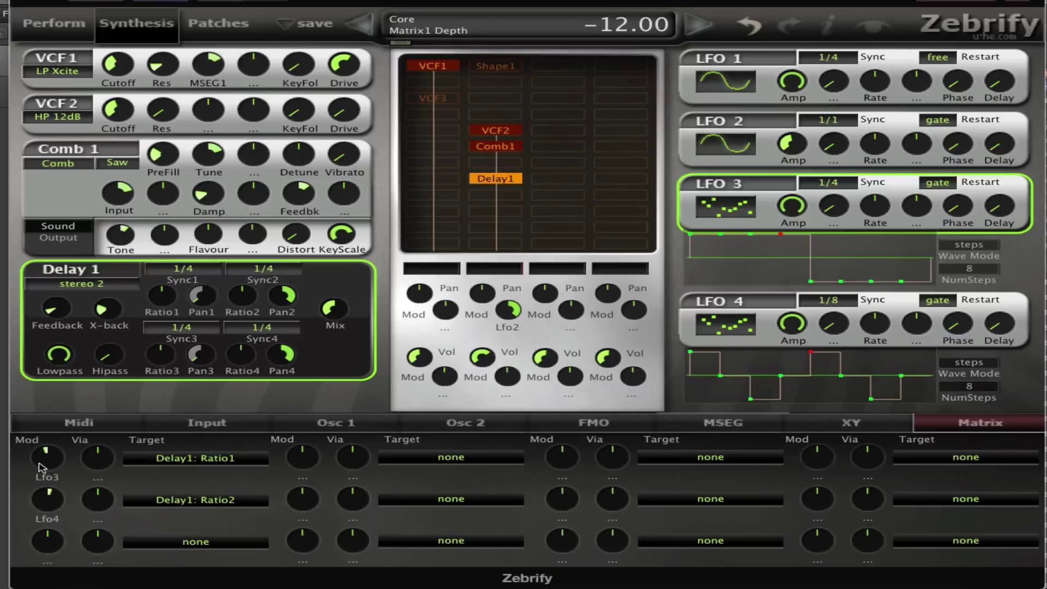
Step: Add a Rev1 reverb directly below Delay1 in the second lane and turn its Wet level down low
click(517, 197)
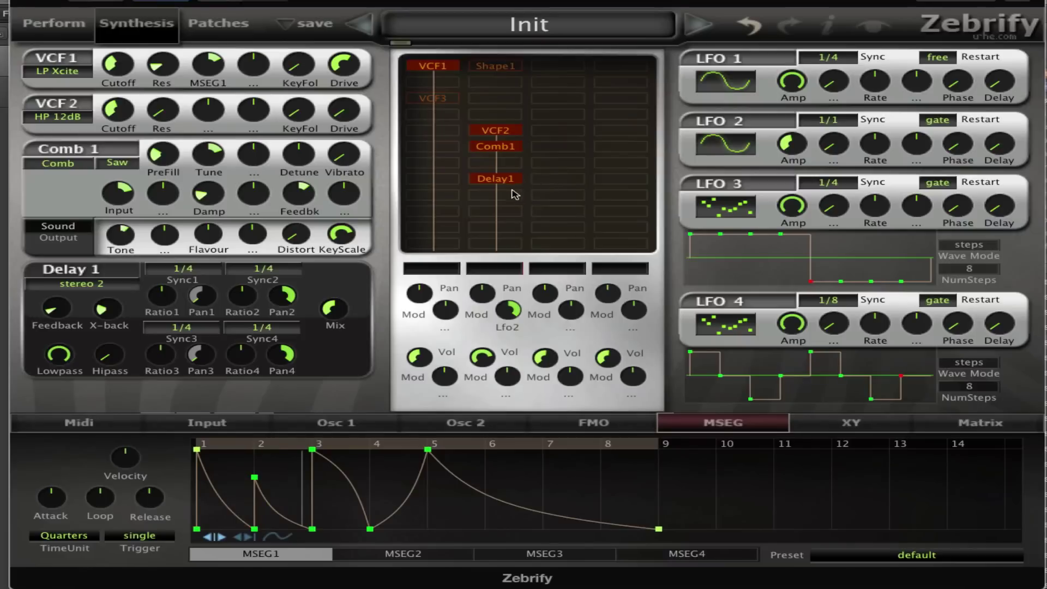
click(514, 206)
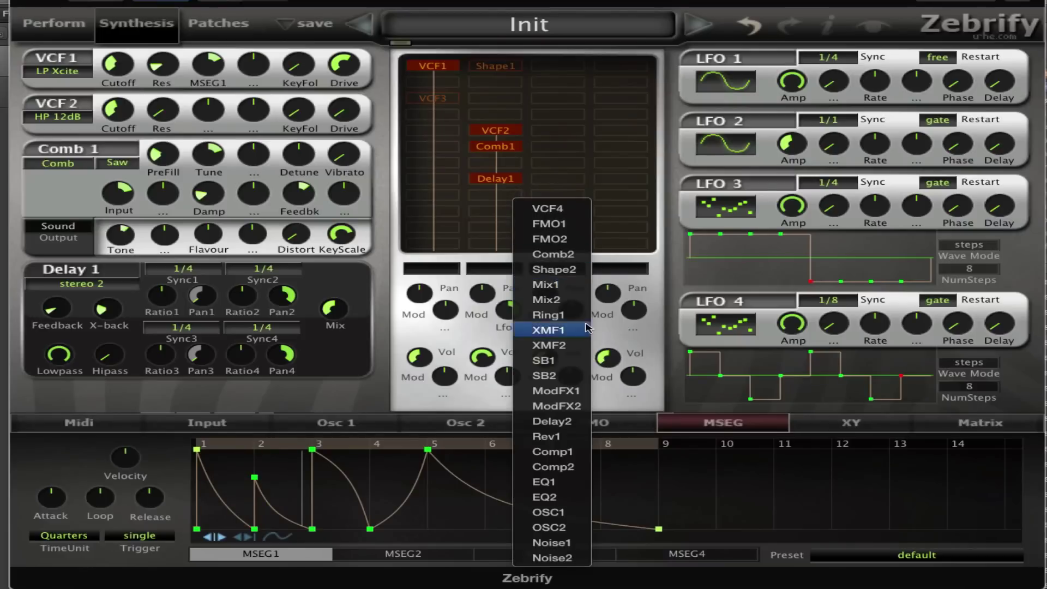
click(570, 436)
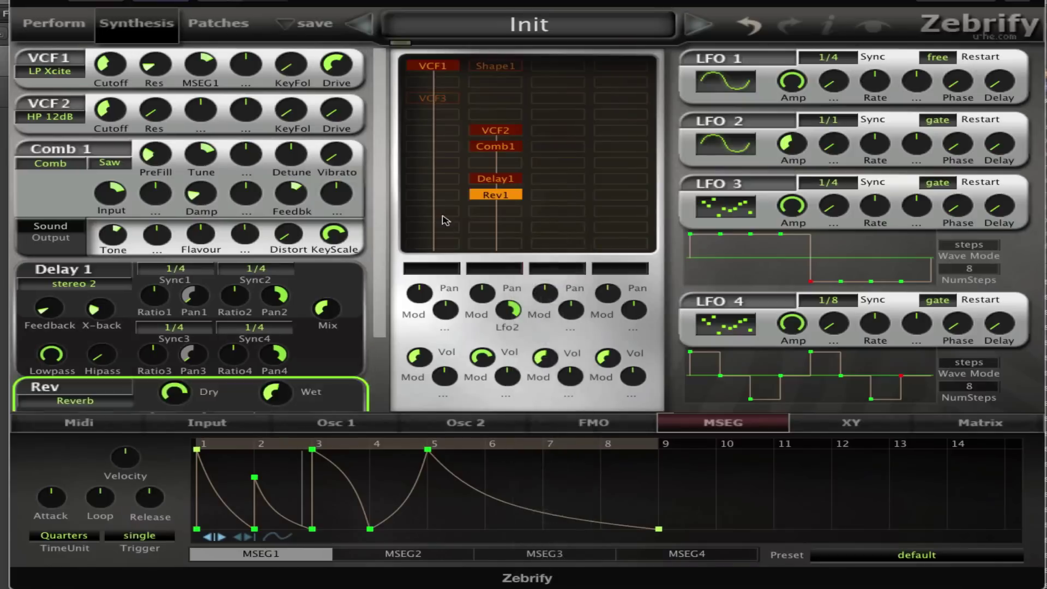
scroll(312, 393, down, 3)
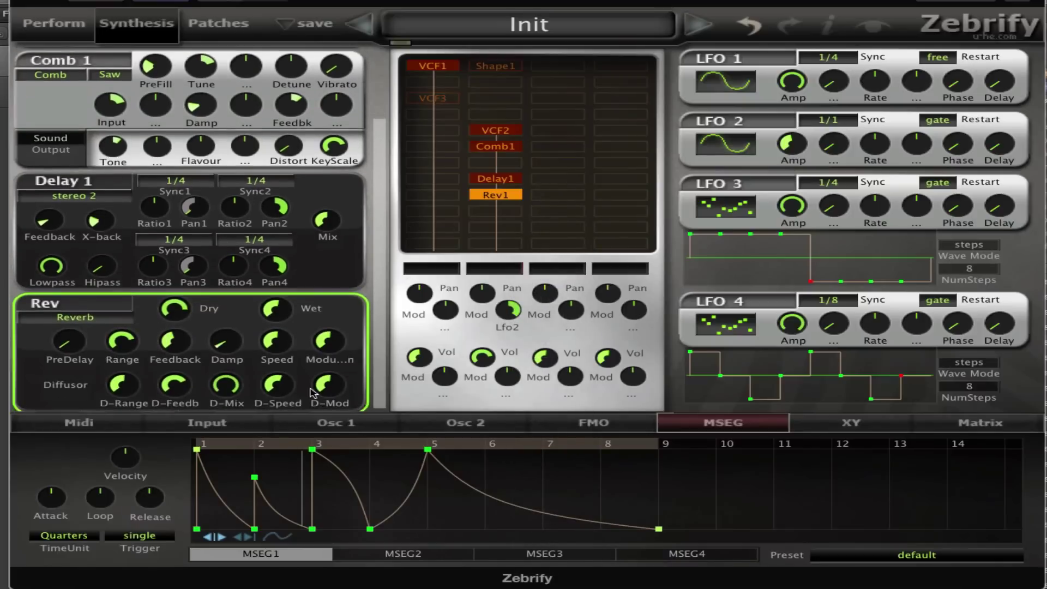
drag(278, 330, 305, 393)
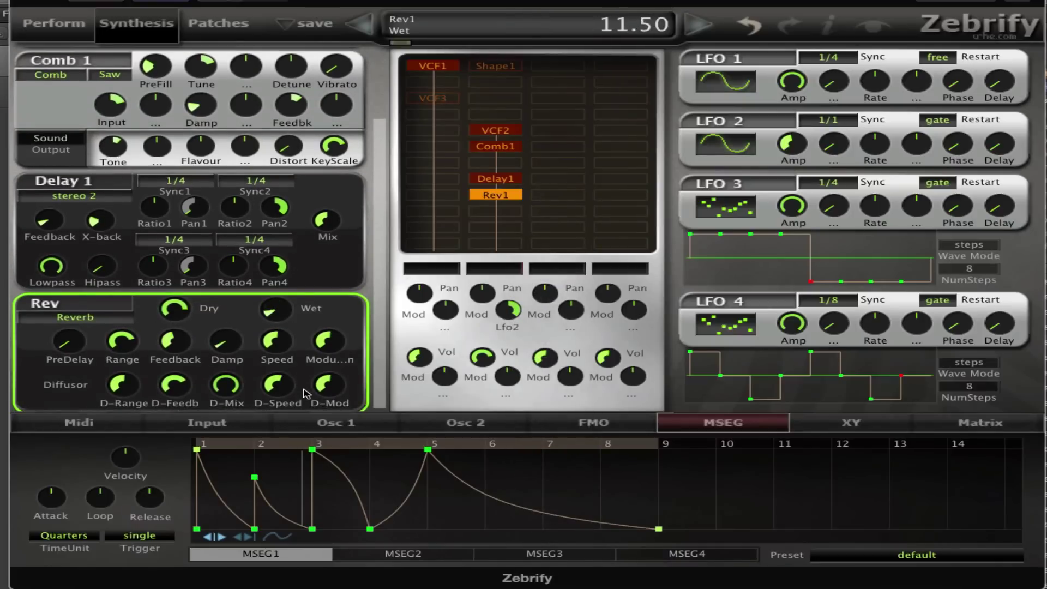
mouse_move(294, 314)
mouse_down()
mouse_move(285, 299)
mouse_move(295, 281)
mouse_move(279, 323)
mouse_up()
Step: Set the first lane's volume to 86 and move VCF1 down level with Rev1
drag(419, 357, 420, 420)
drag(428, 68, 431, 195)
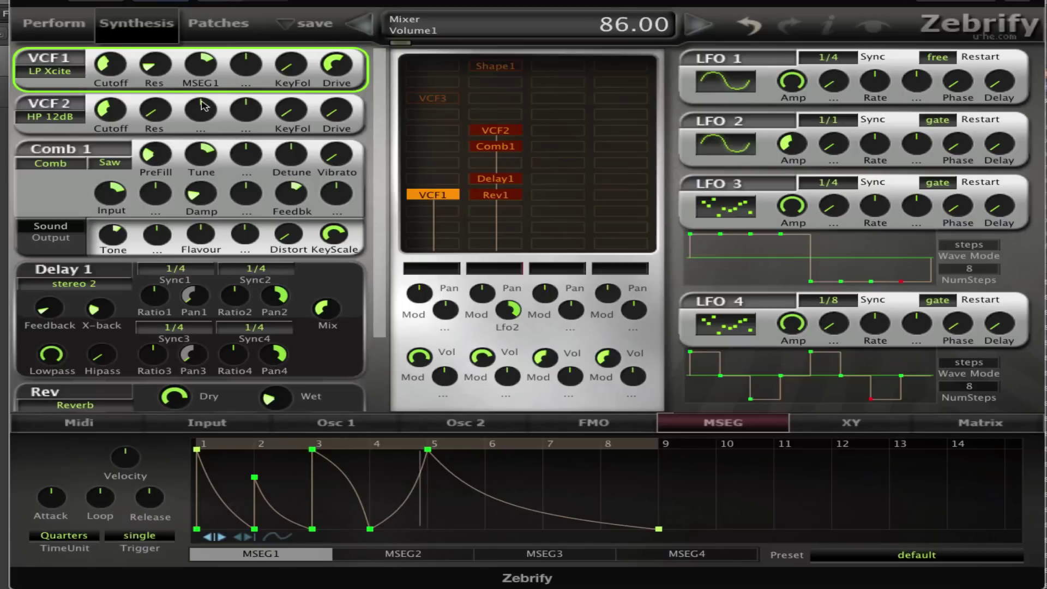
Step: Deepen VCF1's MSEG1 modulation and set its cutoff to 80
mouse_move(208, 67)
mouse_down()
mouse_move(226, 34)
mouse_move(214, 71)
mouse_up()
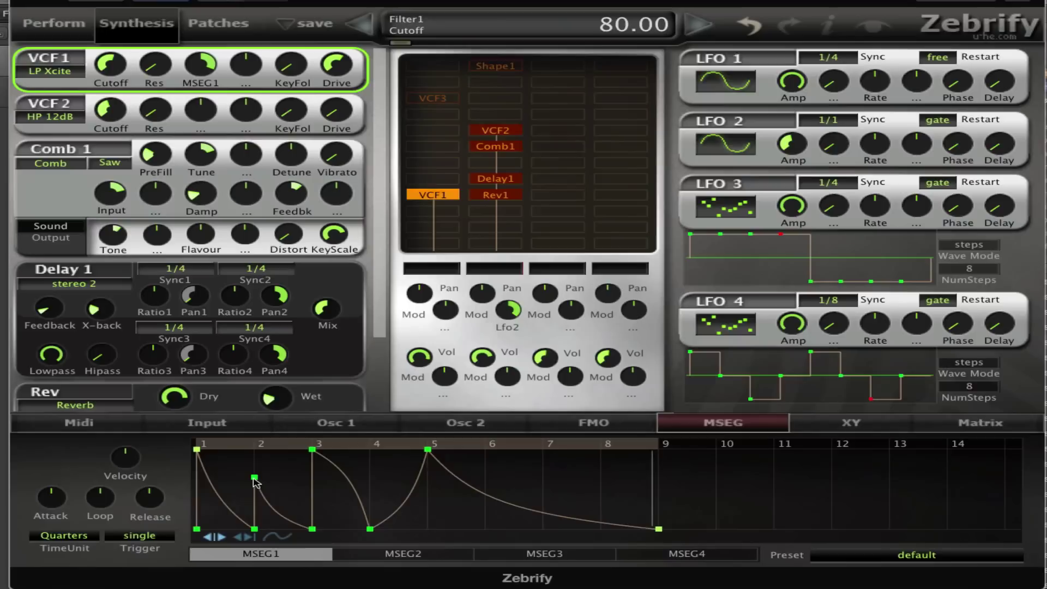
Step: Raise MSEG1's peak at unit 2 to the maximum and shape a full-height peak at unit 4 that falls to zero at 5
drag(255, 478, 254, 449)
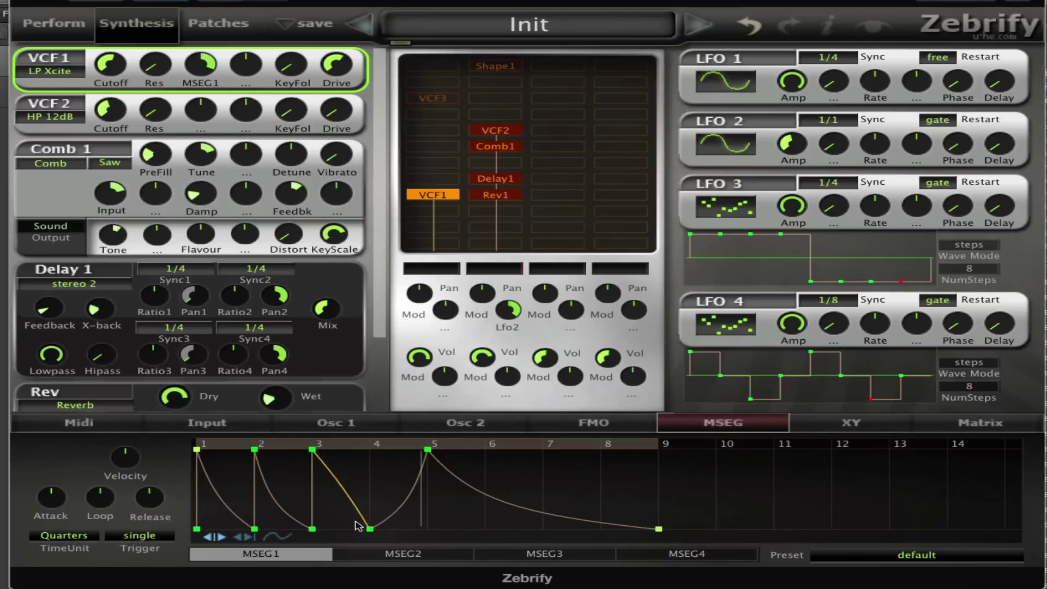
right_click(391, 487)
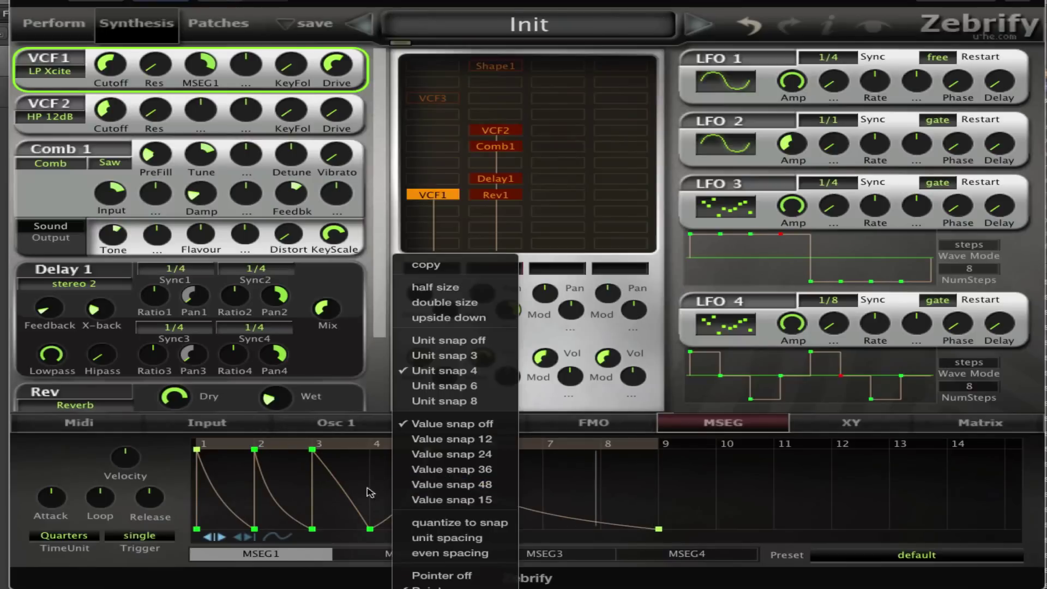
click(377, 488)
drag(400, 478, 434, 562)
Step: Add full-height peaks at units 5, 6, 7 and 8 of MSEG1, each decaying to zero by the following unit
double_click(468, 511)
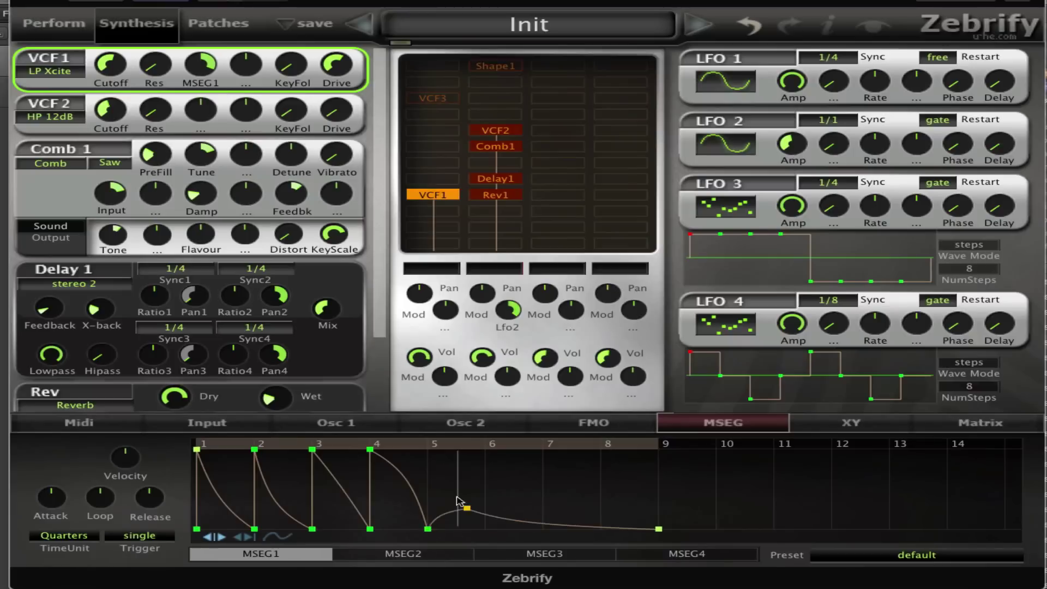
drag(468, 511, 427, 449)
double_click(475, 485)
drag(476, 486, 474, 421)
double_click(526, 518)
double_click(538, 515)
drag(539, 515, 543, 448)
double_click(566, 524)
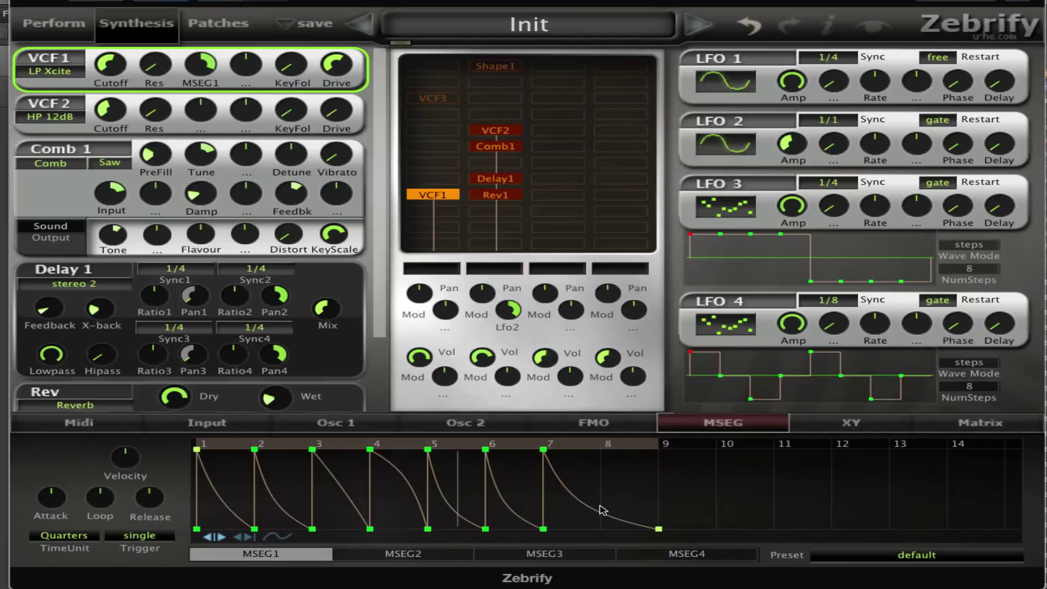
double_click(615, 522)
drag(616, 522, 597, 427)
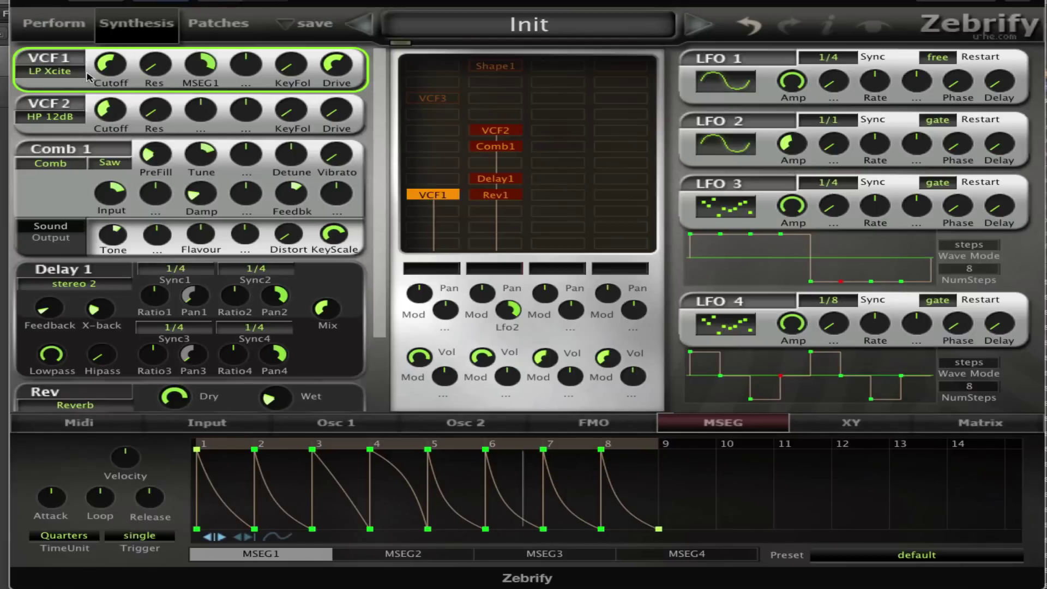
Step: Set VCF1's cutoff to 83 and VCF2's cutoff to 46
drag(111, 67, 120, 67)
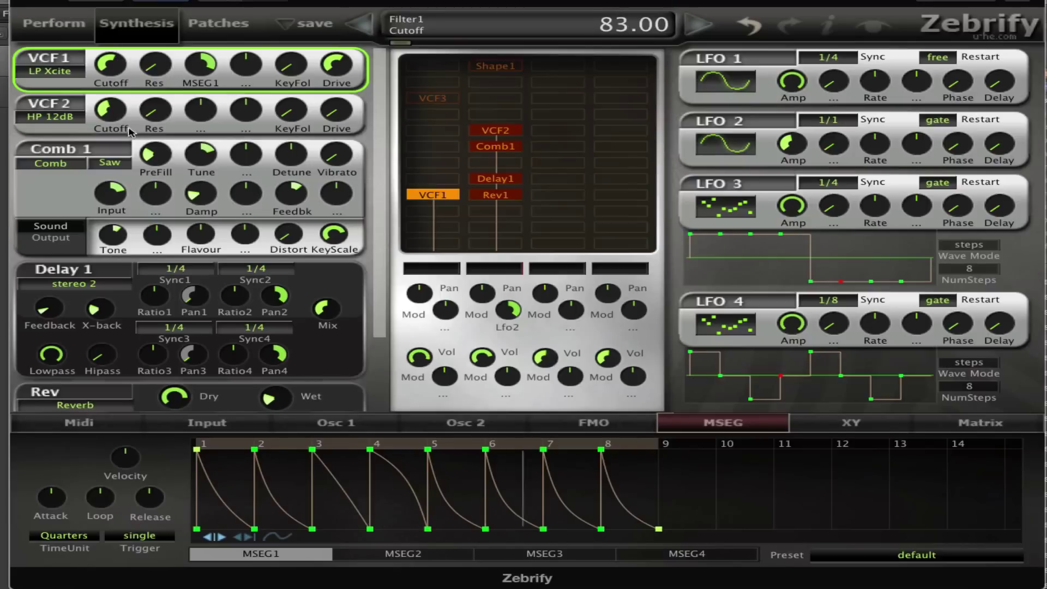
drag(116, 110, 318, 153)
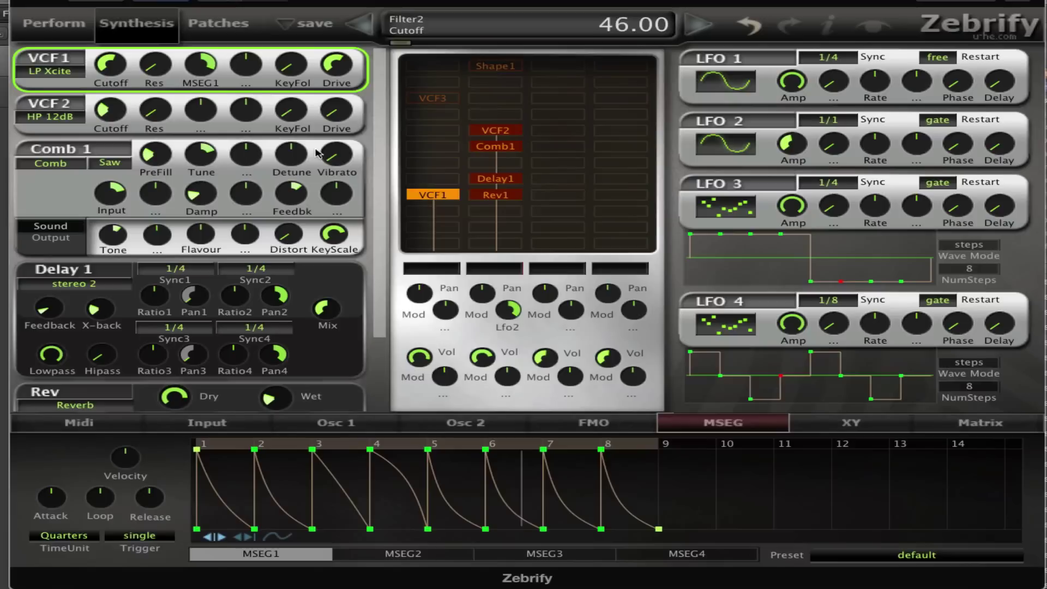
Step: Set Comb1's Damp to 26
scroll(235, 327, down, 3)
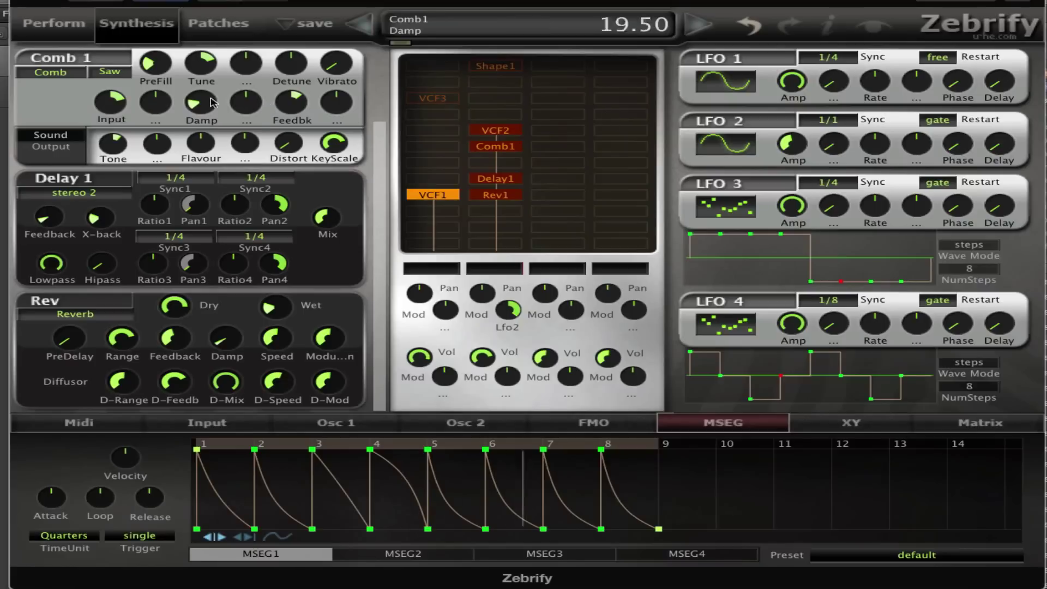
drag(201, 102, 222, 70)
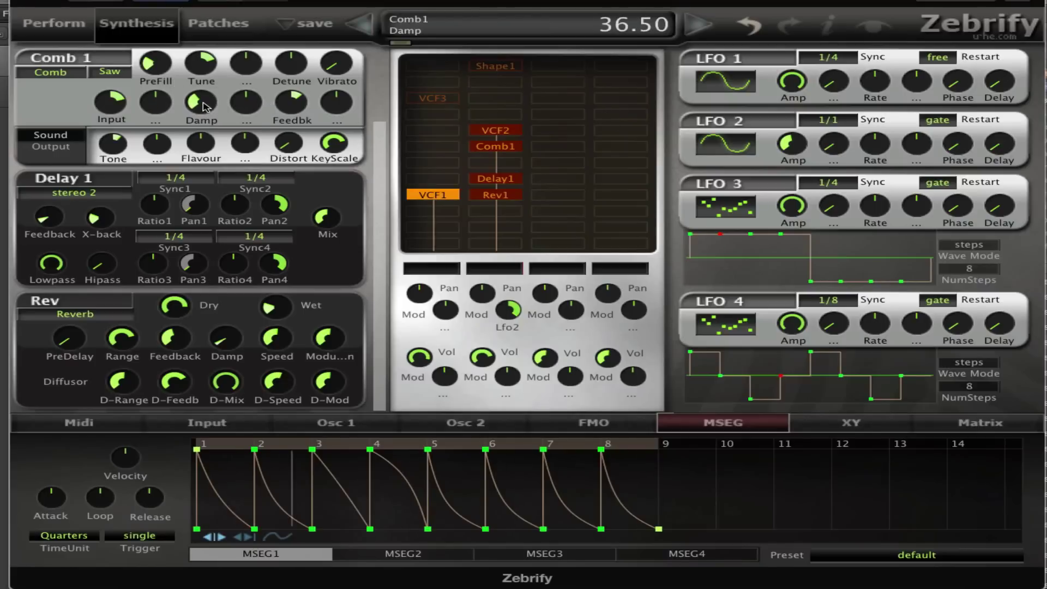
drag(204, 105, 203, 117)
right_click(164, 64)
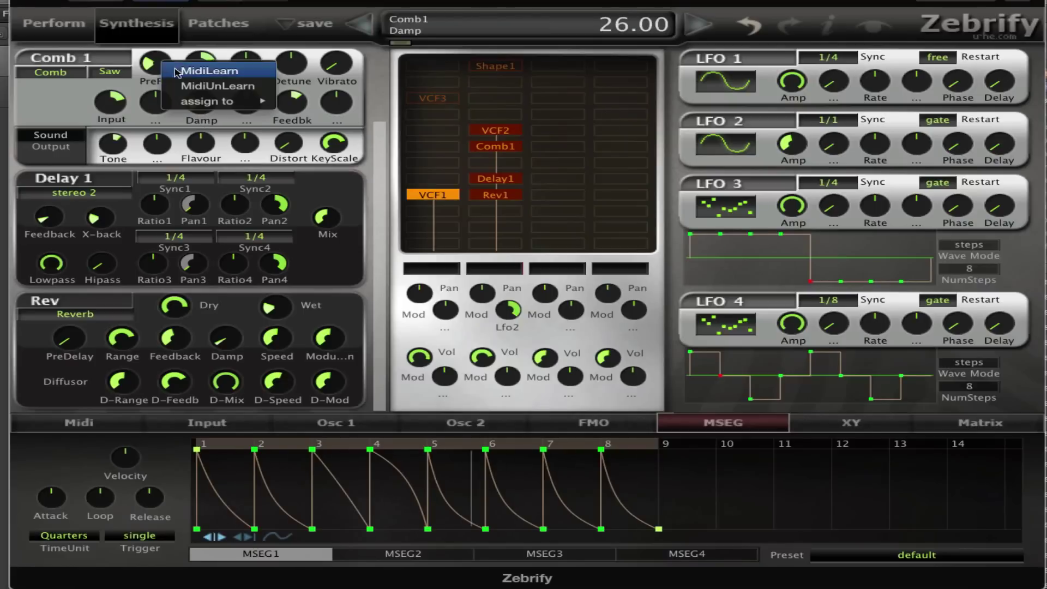
Step: Increase Comb1's Input and set its Tone to 79.50
drag(107, 98, 135, 90)
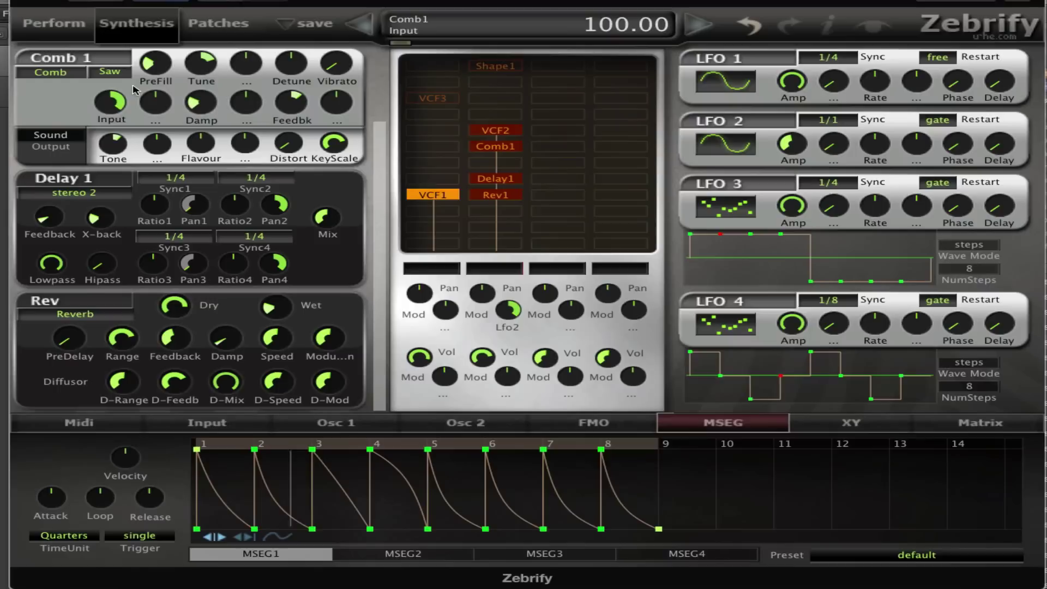
drag(113, 143, 139, 122)
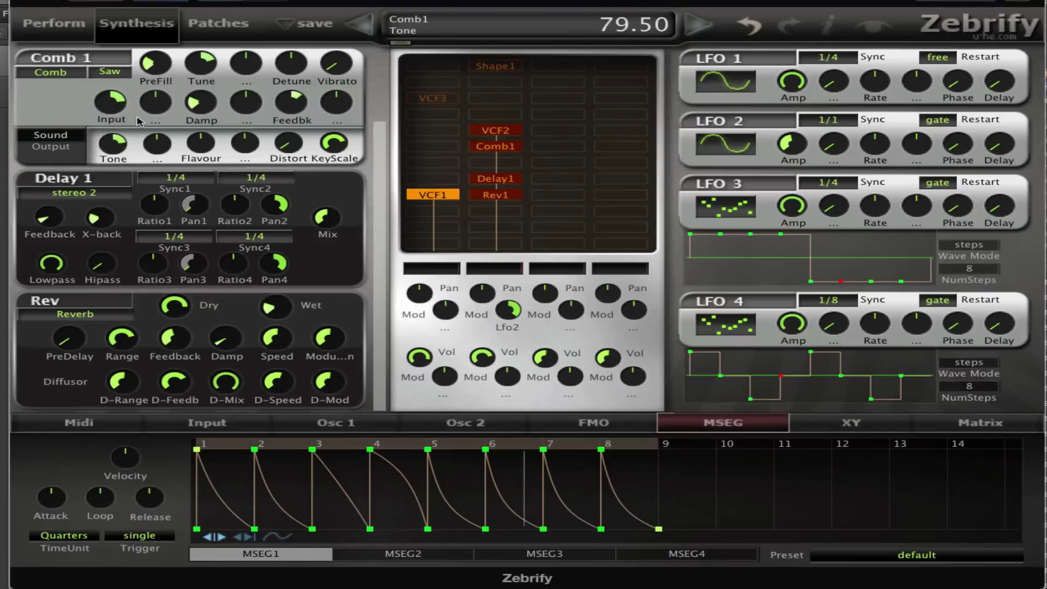
Step: Set Comb1's Flavour to 10 and change its mode to Split Comb
drag(196, 139, 197, 166)
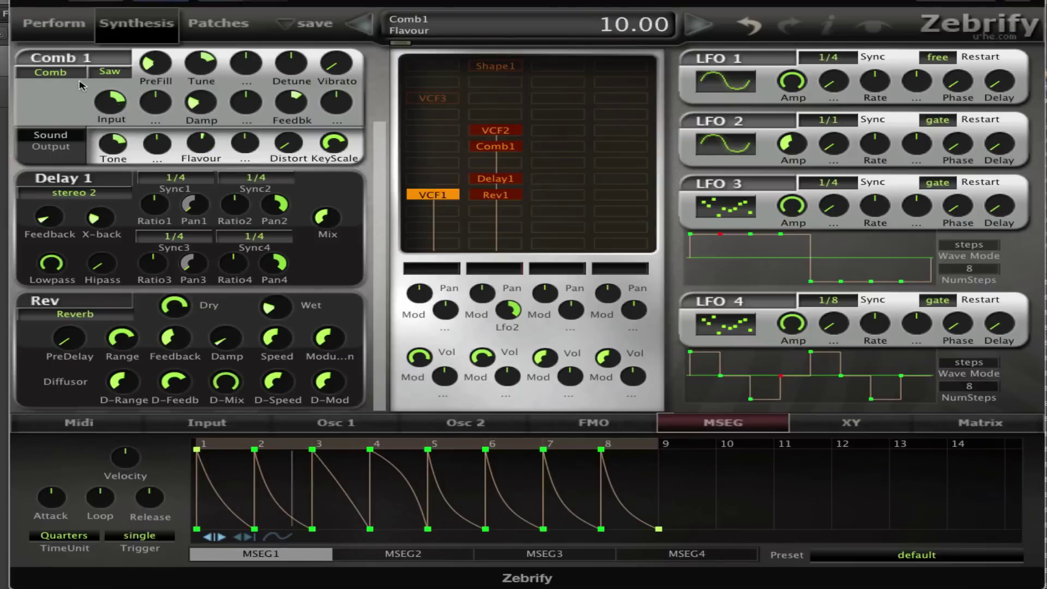
click(78, 77)
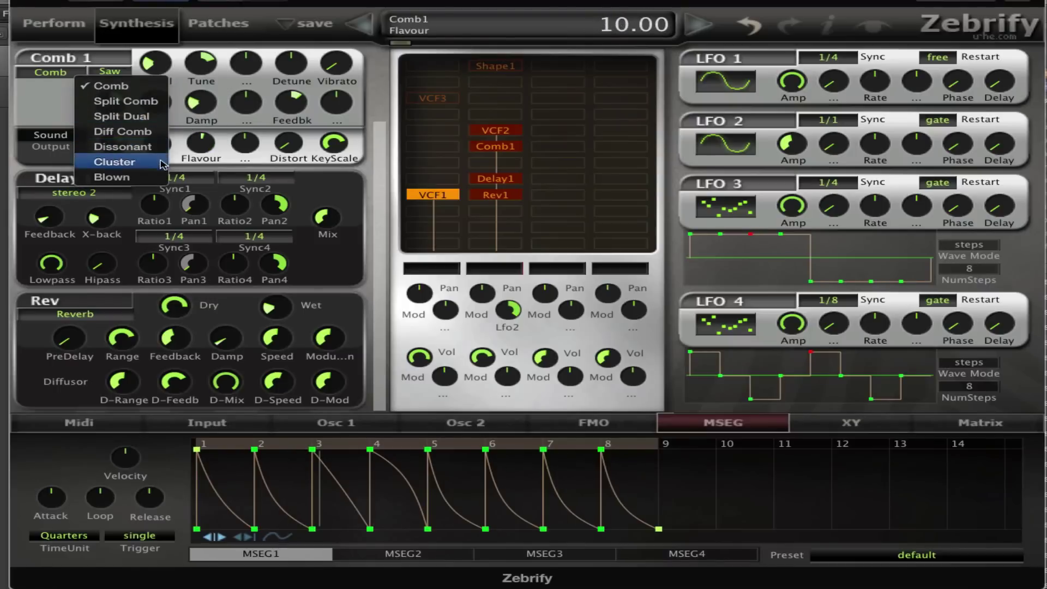
click(166, 102)
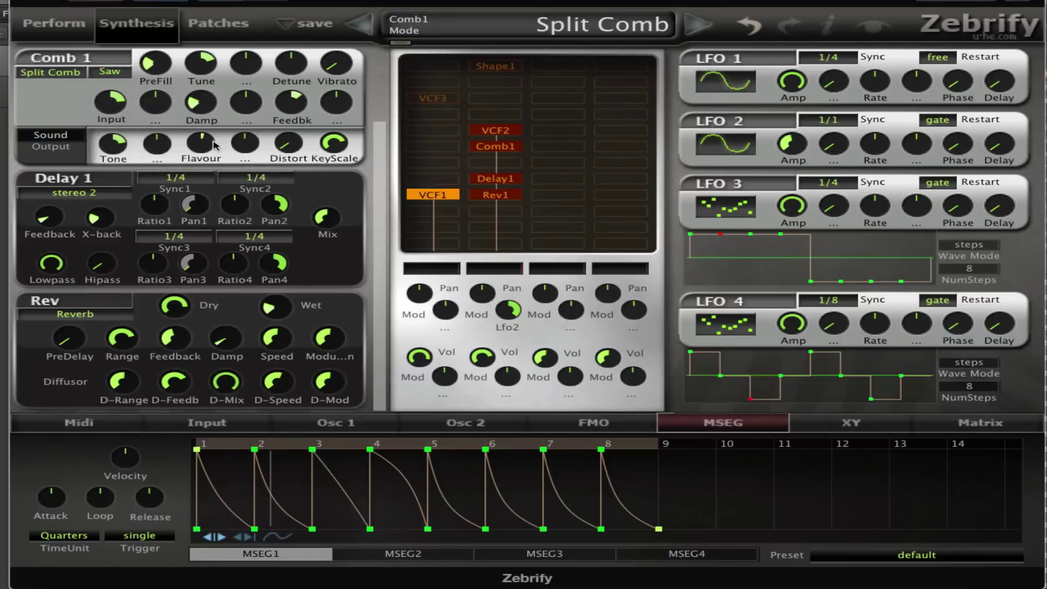
Step: Set Comb1's Flavour to -44 and fine-tune its Tone
drag(201, 143, 201, 139)
drag(113, 143, 113, 134)
mouse_move(184, 156)
mouse_down()
mouse_move(211, 221)
mouse_move(195, 143)
mouse_up()
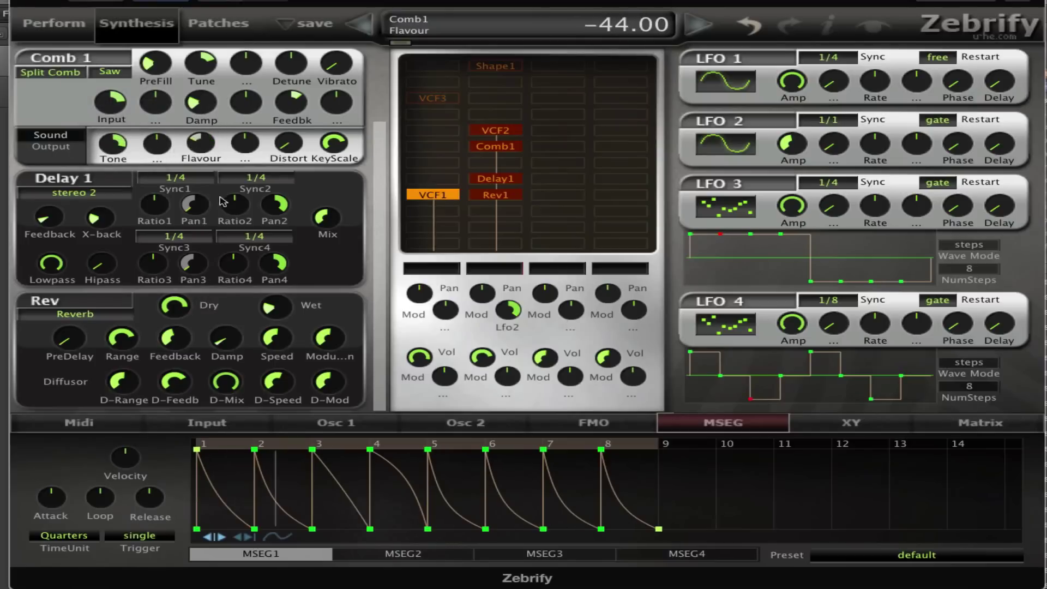
Step: Set Comb1's Damp to 37 and then 10.50, readjusting its Feedback amount down and back up
drag(201, 102, 214, 83)
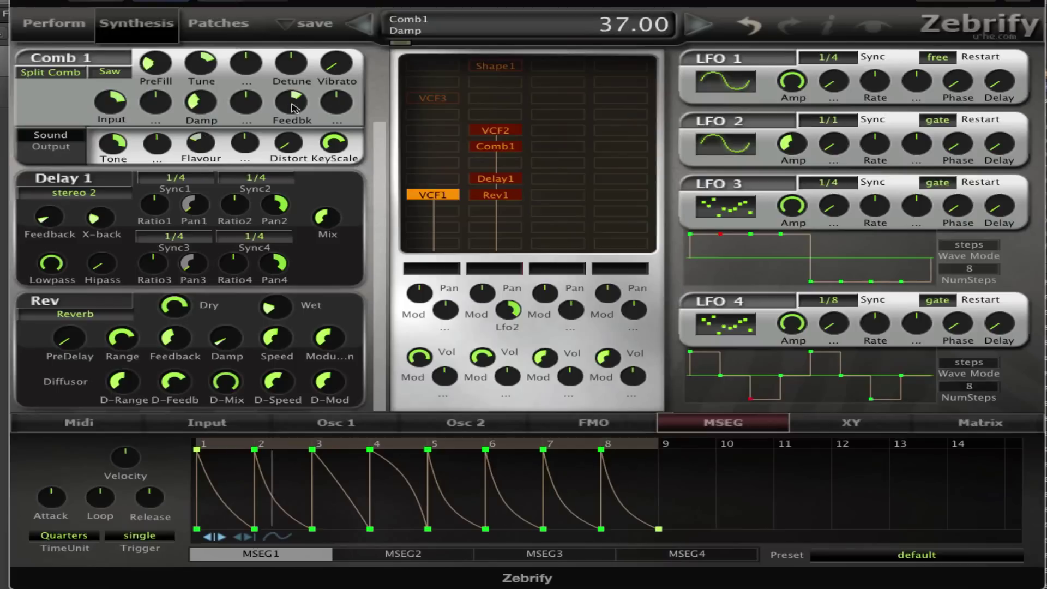
drag(293, 107, 293, 147)
drag(205, 111, 233, 154)
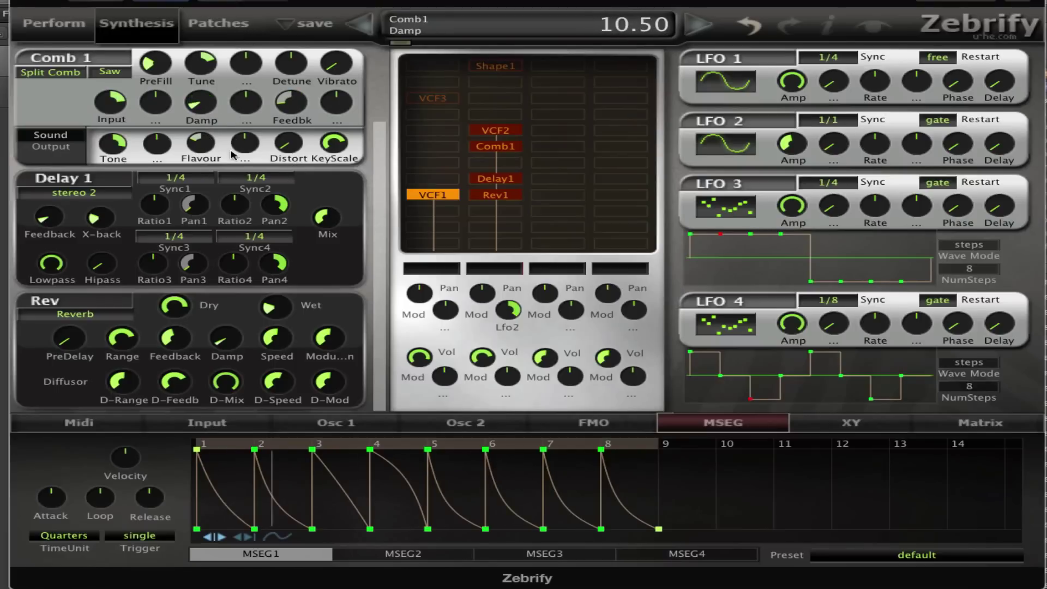
drag(293, 106, 360, 6)
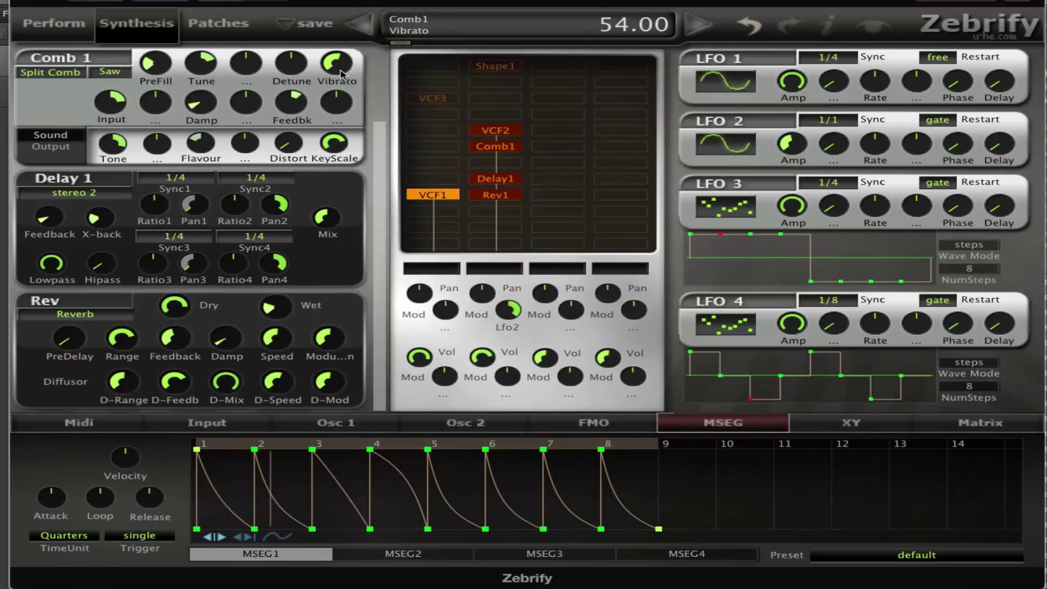
Step: Raise Comb1's Vibrato and set its PreFill to 33
drag(342, 76, 349, 38)
drag(156, 64, 186, 100)
Step: Set Comb1's output Dry level to 56.50 and reset its Vibrato to 0
click(51, 147)
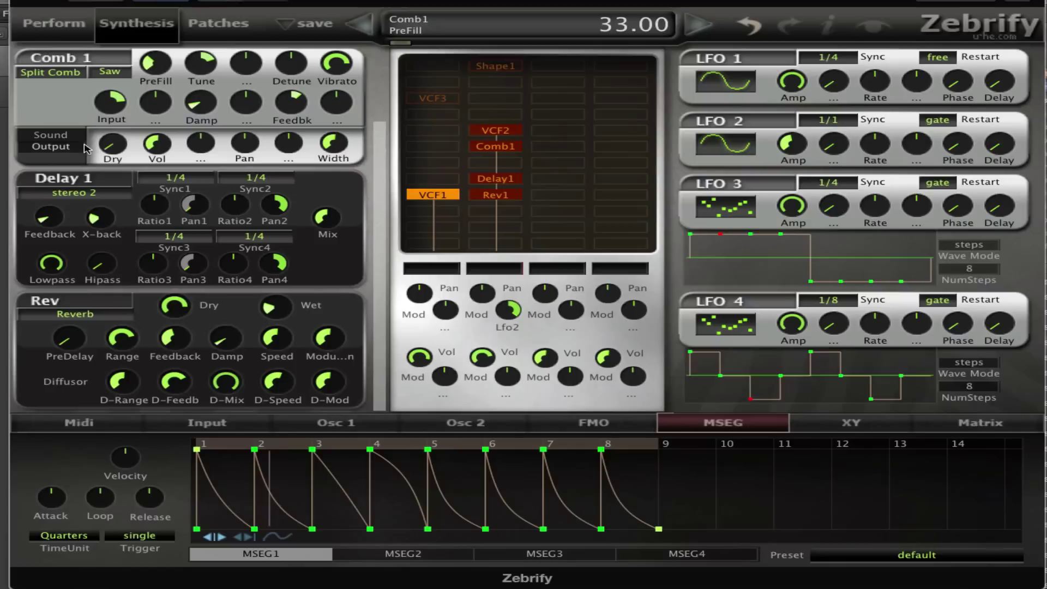
drag(110, 135, 131, 55)
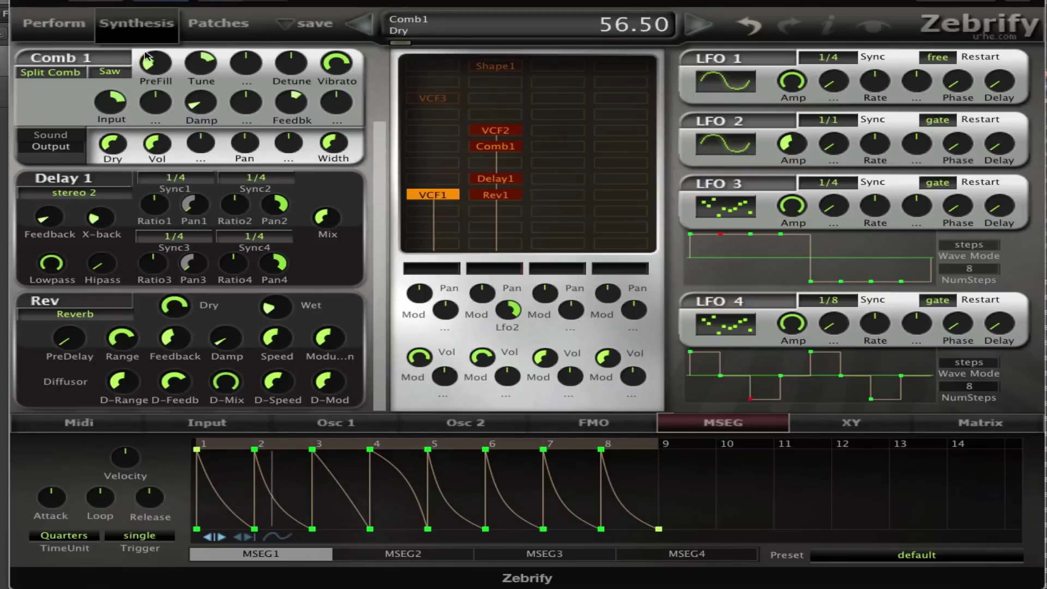
drag(336, 62, 367, 220)
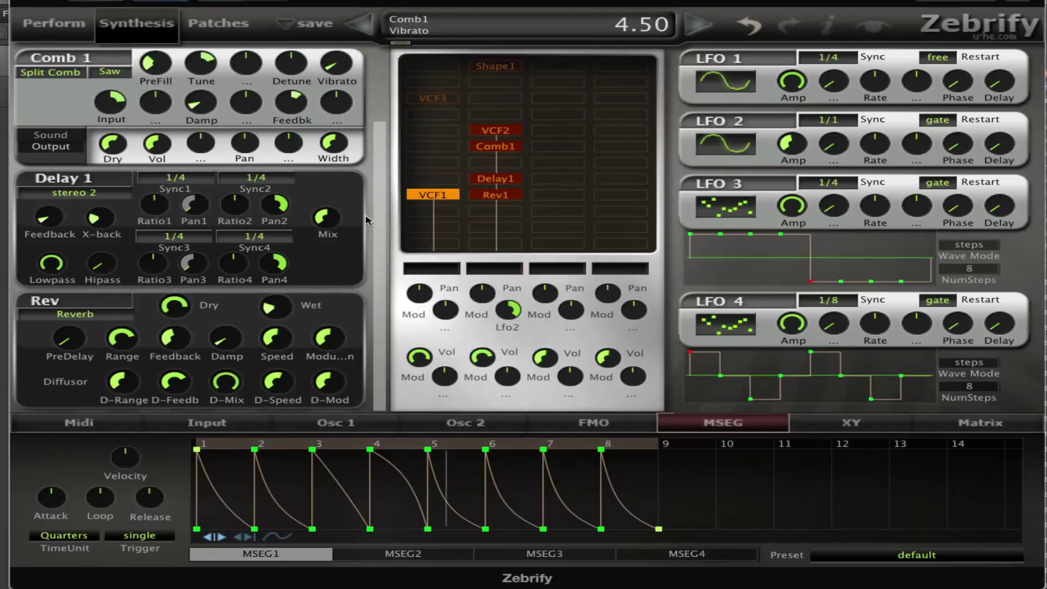
double_click(346, 64)
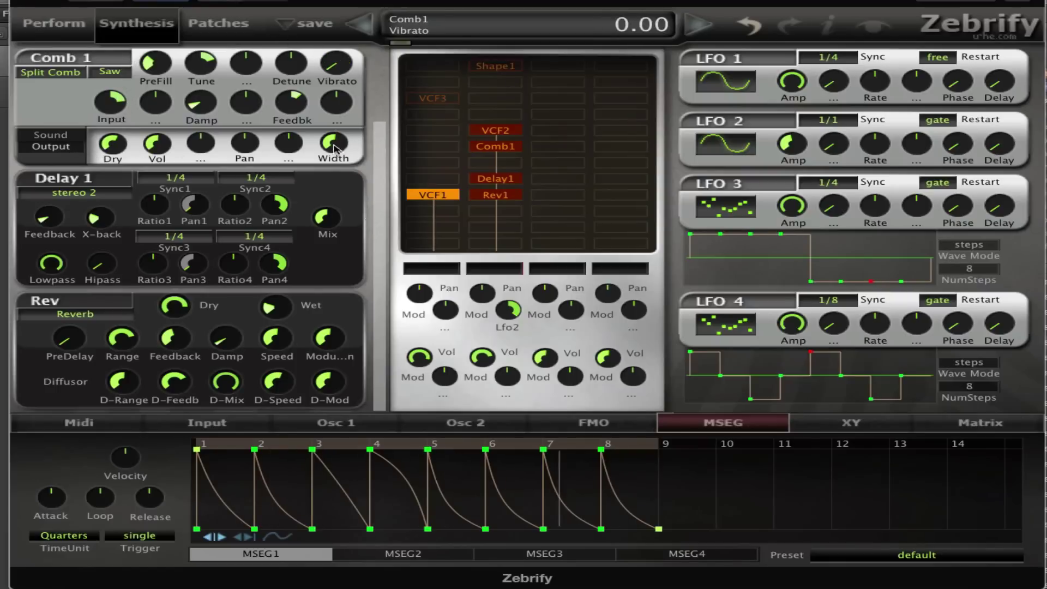
Step: Assign Lfo2 as the modulation source of Comb1's Tune with a depth of 12.20
click(244, 68)
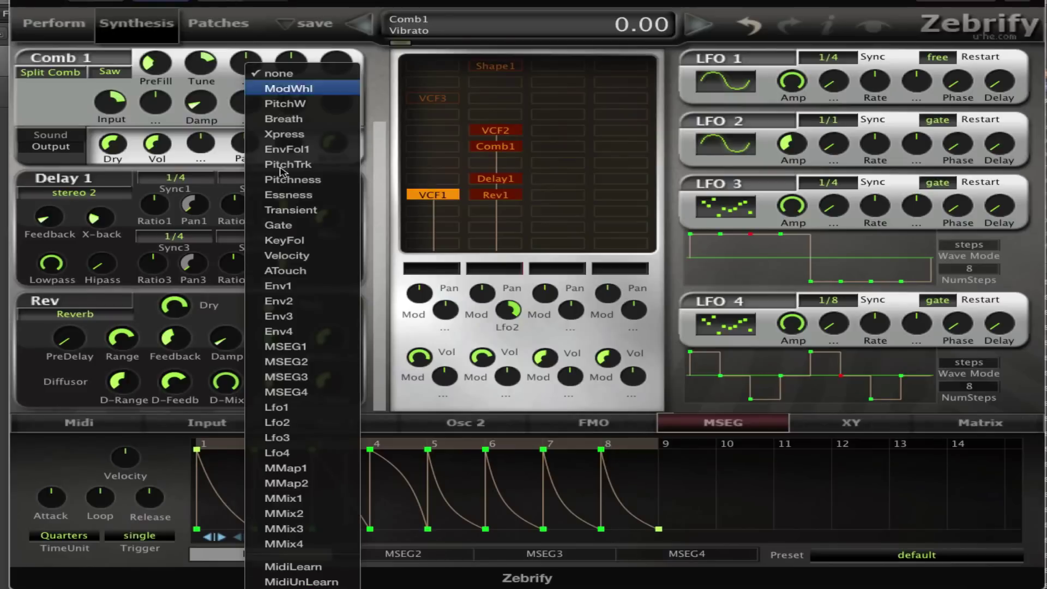
click(273, 423)
drag(246, 64, 276, 11)
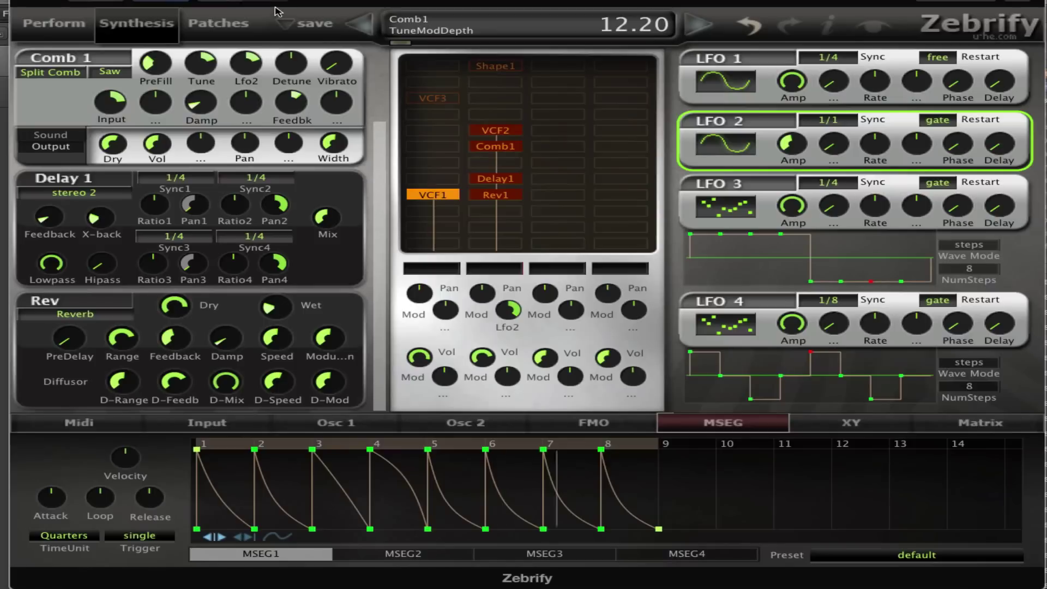
Step: Change the modulation source of Comb1's Tune to Lfo4 and set its depth to 12.00
click(246, 66)
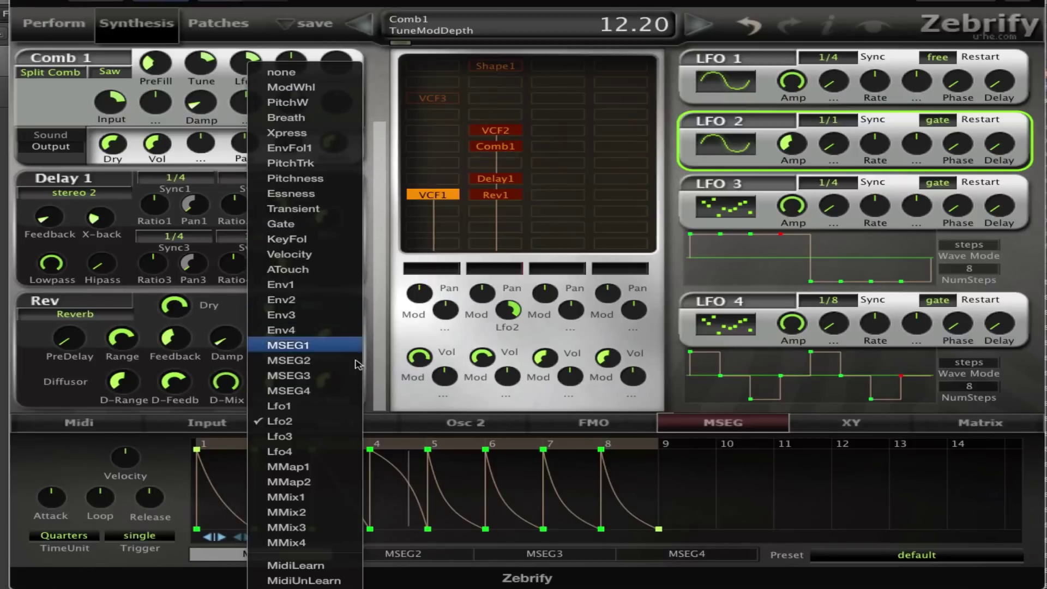
click(295, 450)
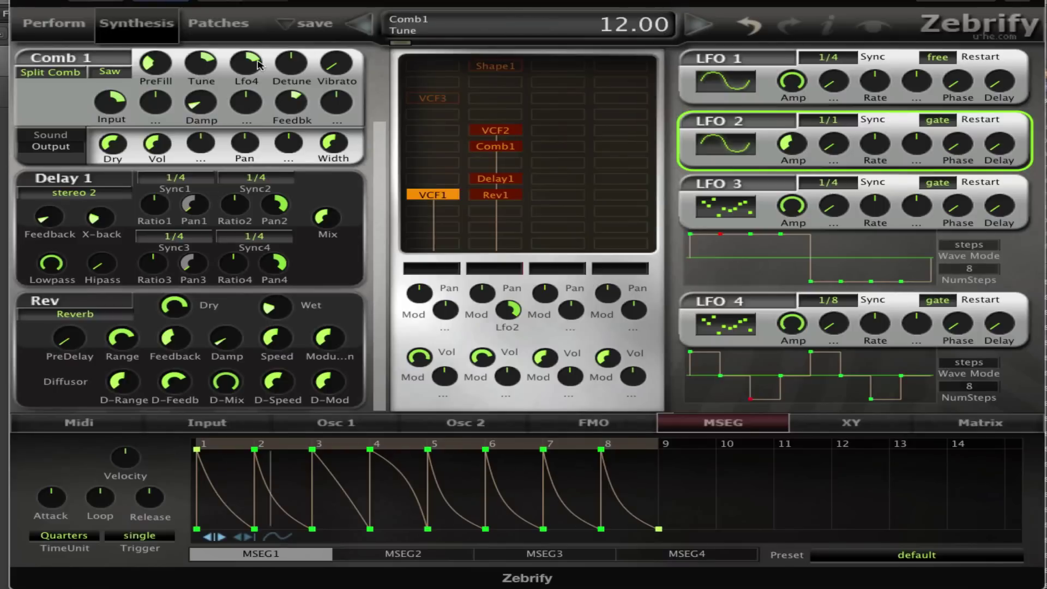
drag(255, 69, 253, 70)
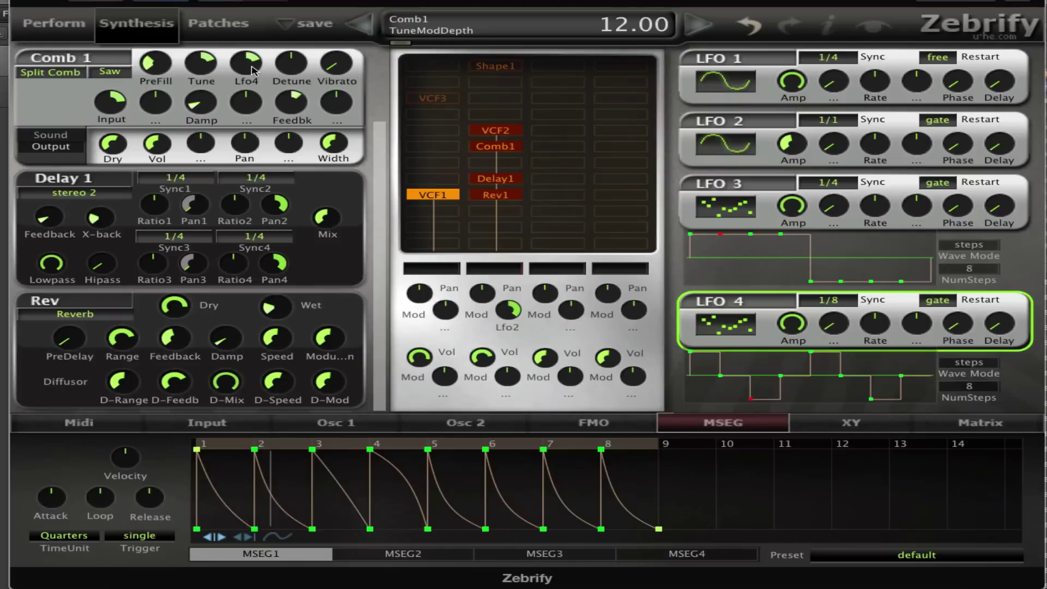
Step: Try Lfo1, Lfo2 and Lfo3 as modulation sources for Comb1's Tune, and try its Detune at 8
right_click(253, 70)
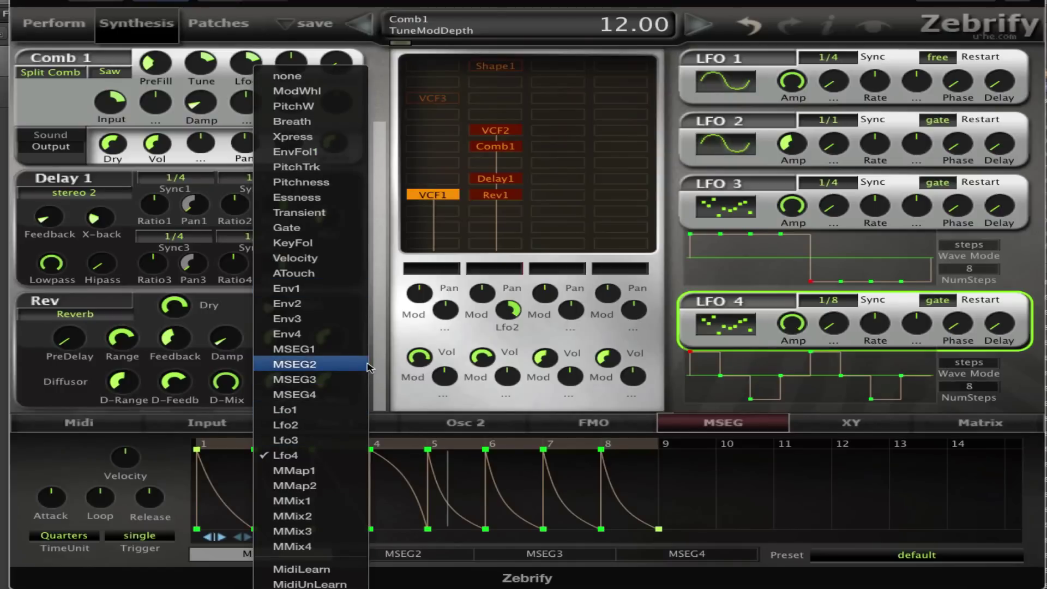
click(356, 408)
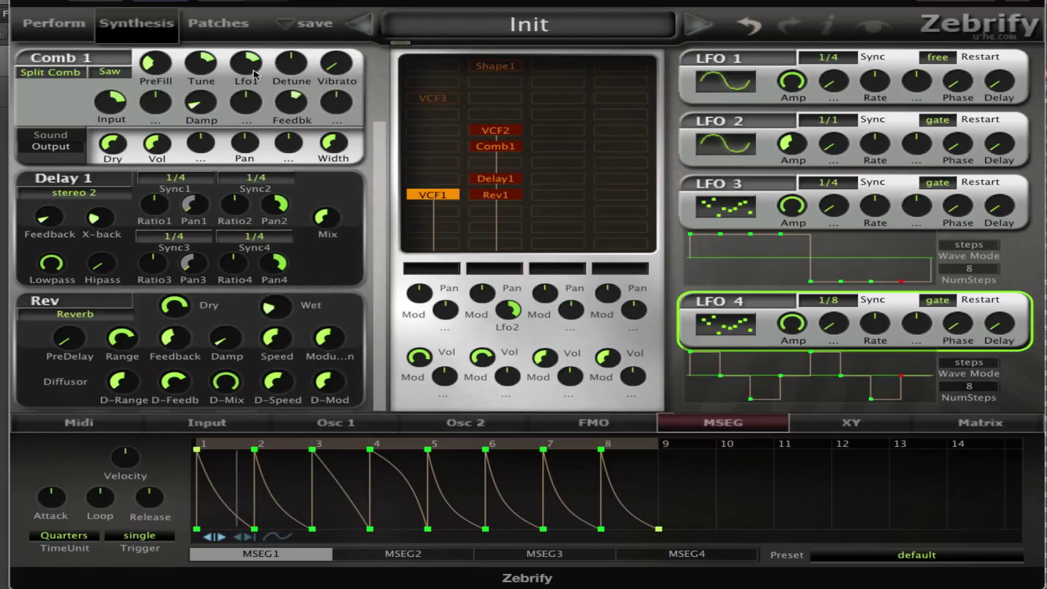
click(247, 81)
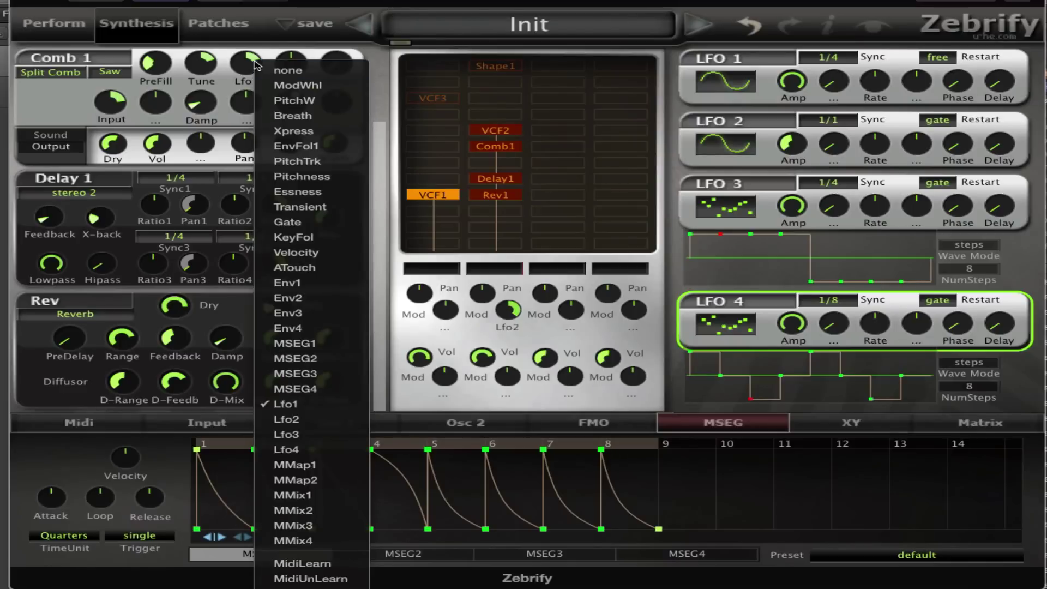
click(333, 421)
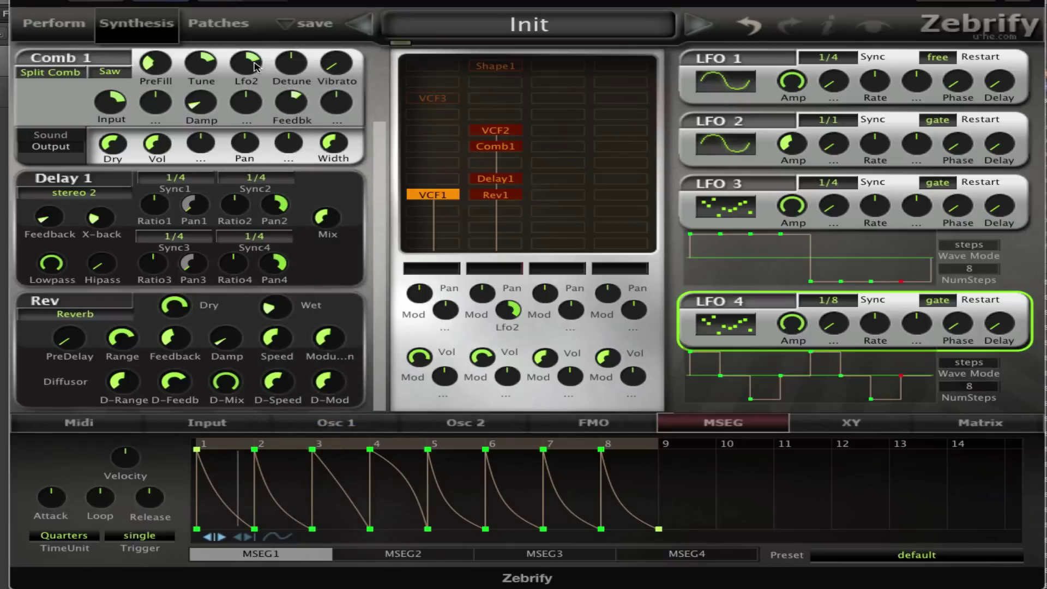
click(246, 81)
click(337, 435)
drag(291, 62, 300, 77)
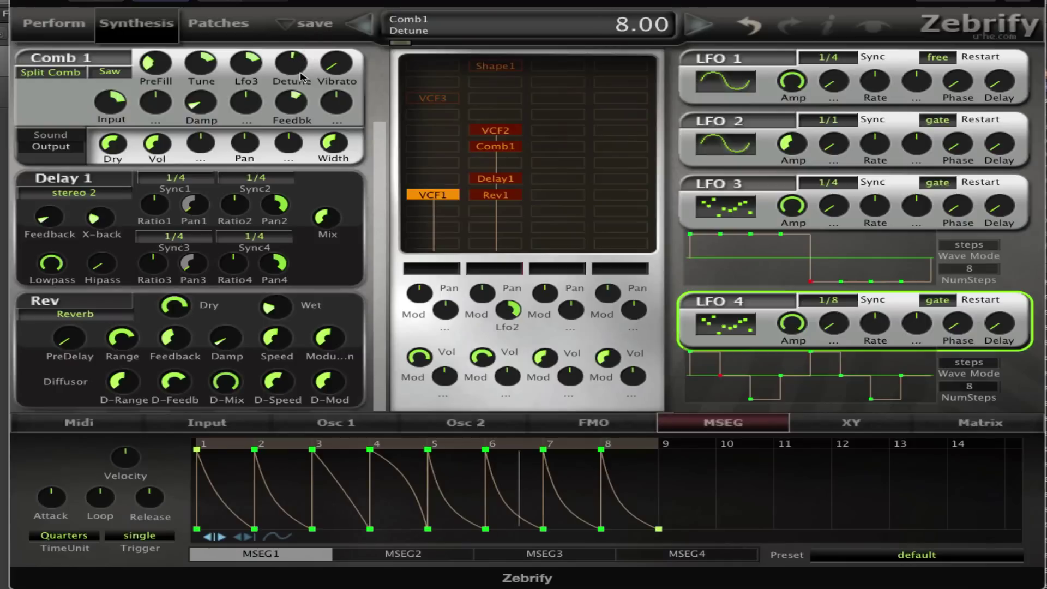
Step: Return Comb1's Tune modulation source to Lfo4 and set its Damp to 40
click(247, 69)
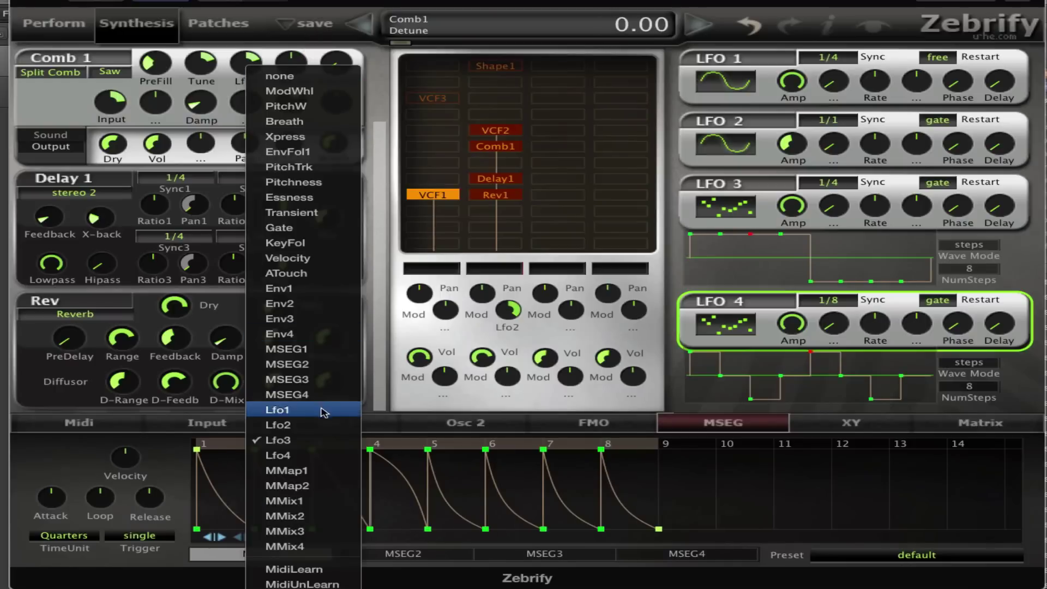
click(304, 456)
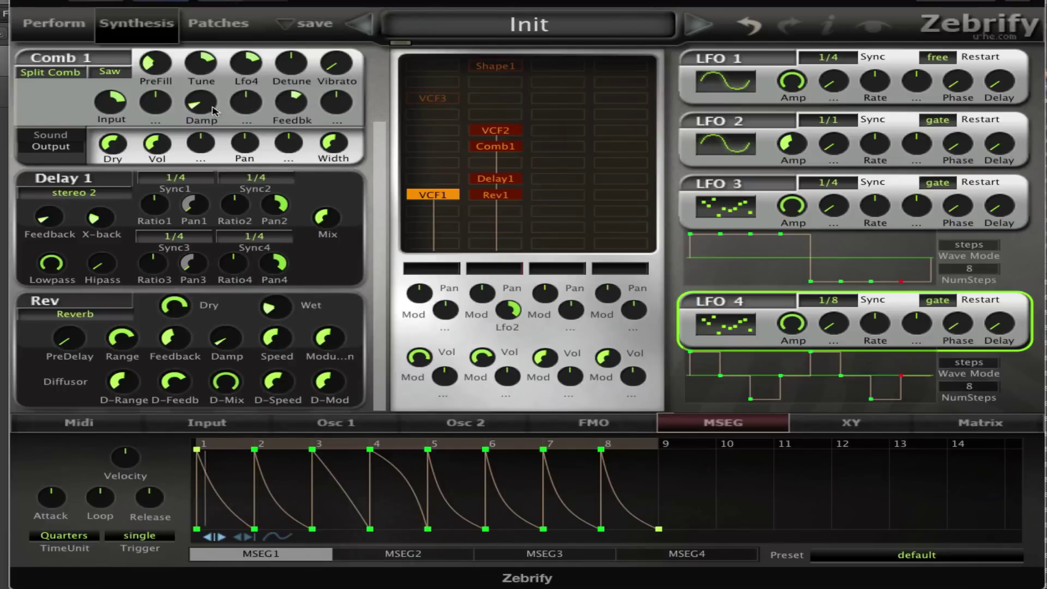
mouse_move(213, 111)
mouse_down()
mouse_move(215, 95)
mouse_move(216, 104)
mouse_up()
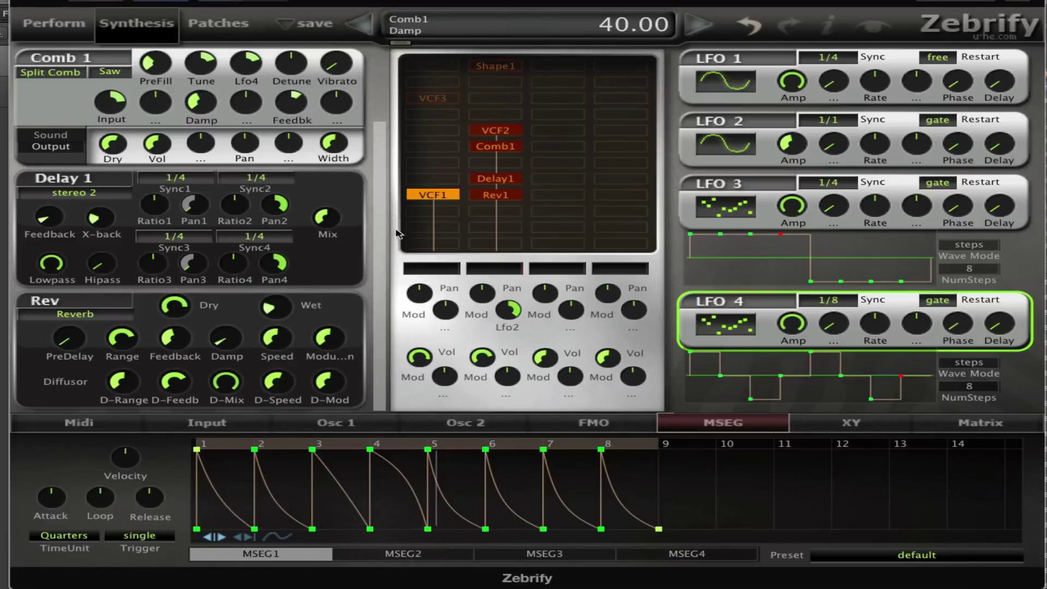
Step: Set the second lane's mixer volume to 100 and mute the first lane
drag(482, 357, 517, 306)
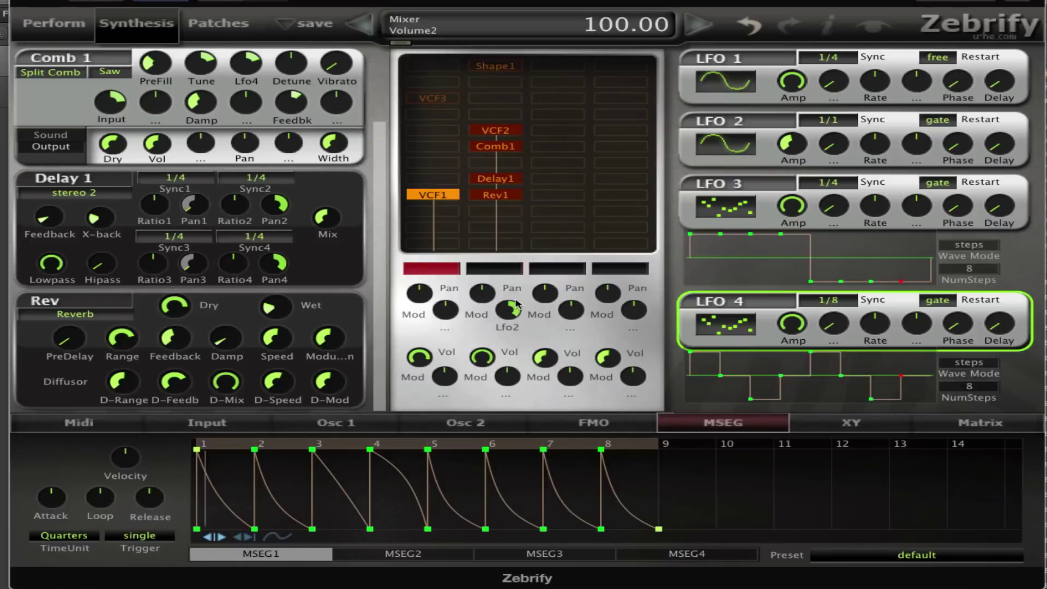
Step: Set the cutoff of the high-pass filter VCF2 to 81
click(495, 130)
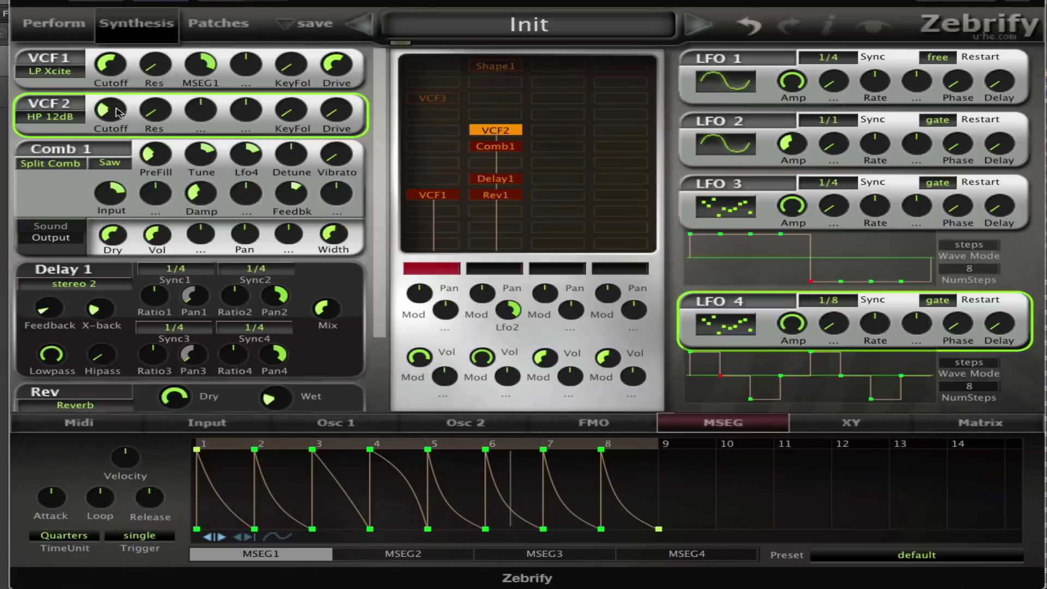
drag(115, 111, 122, 101)
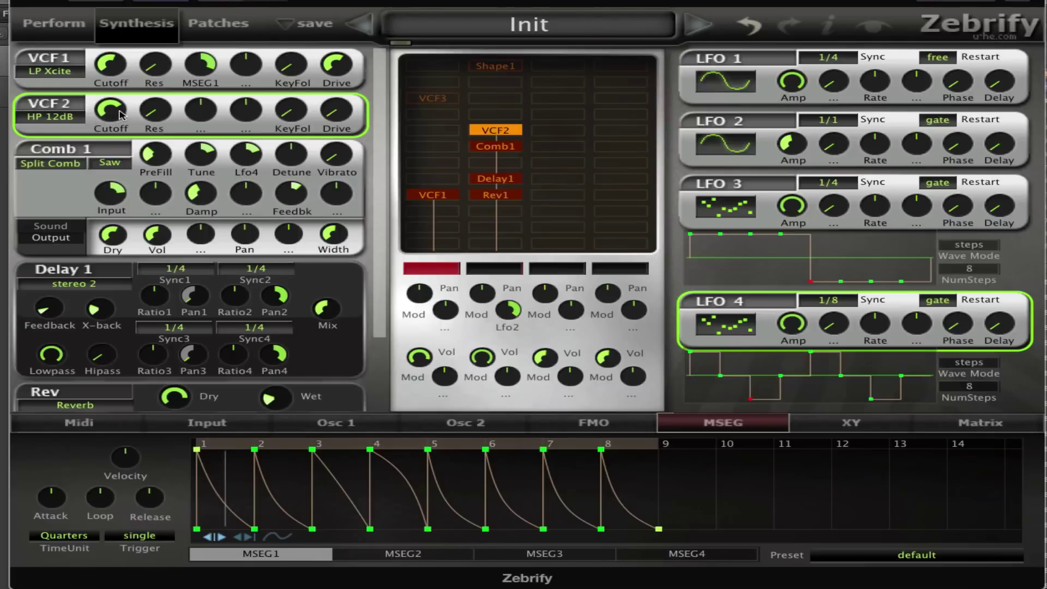
drag(121, 115, 121, 127)
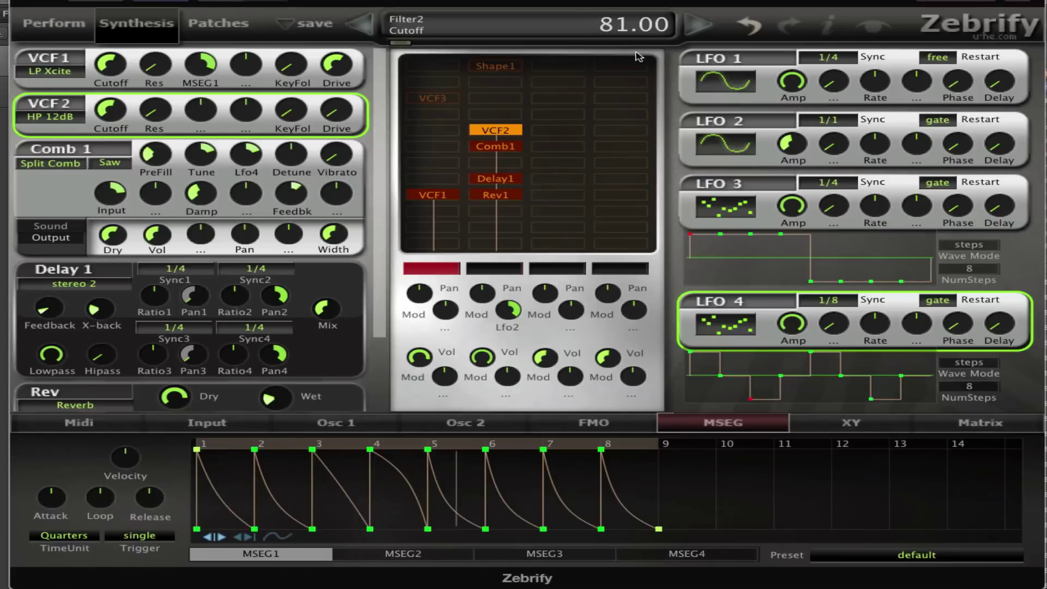